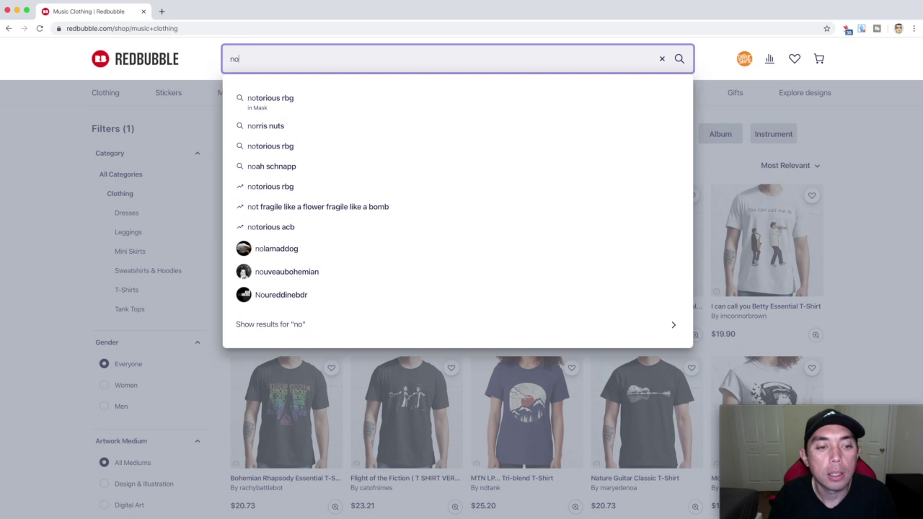
type("f")
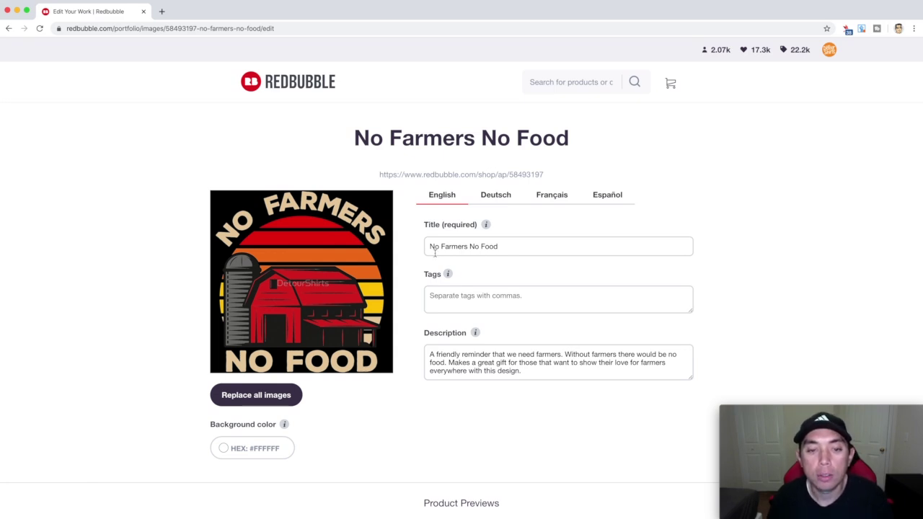
Enter "no farmer no food" and "vintage sunset" as comma-separated tags for the No Farmers No Food design.
left_click(513, 249)
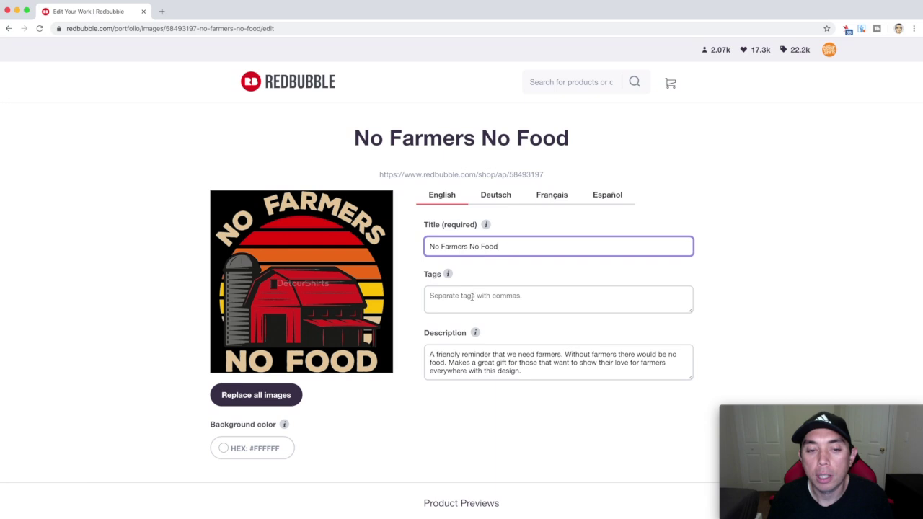
left_click(437, 295)
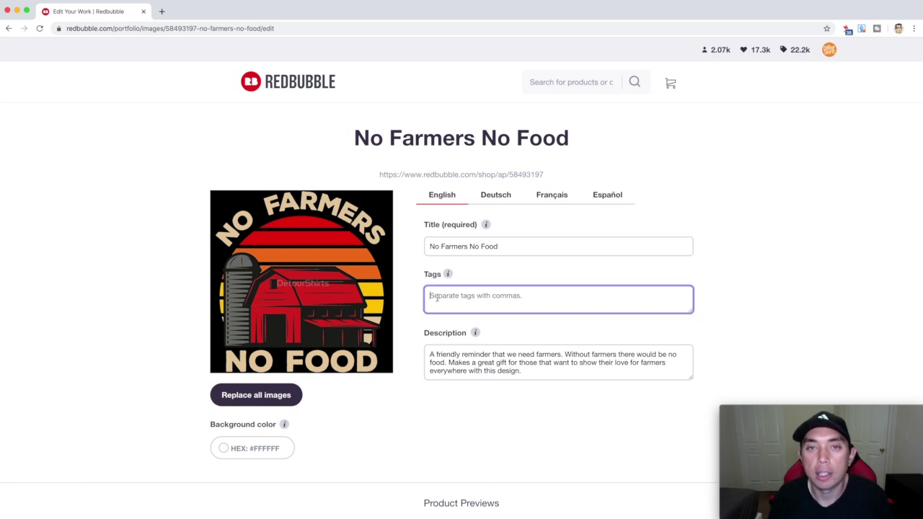
mouse_move(447, 275)
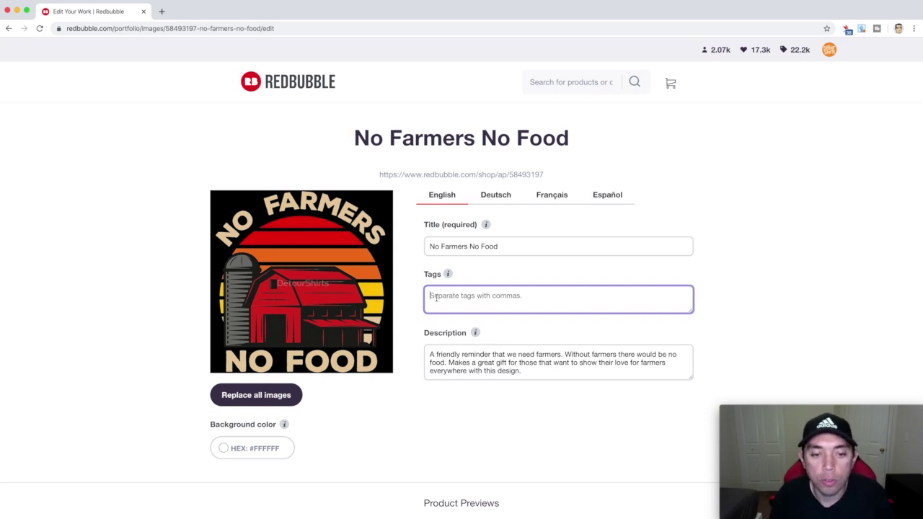
type("no")
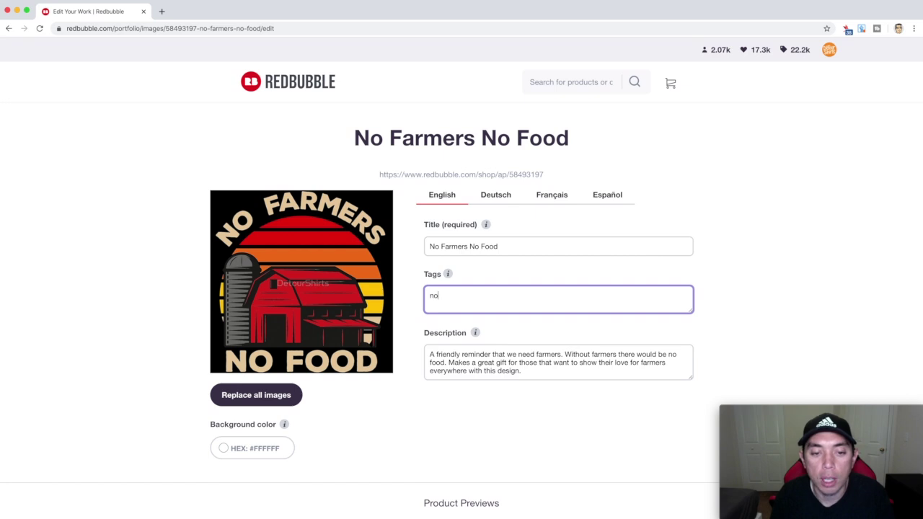
type(" farmer n")
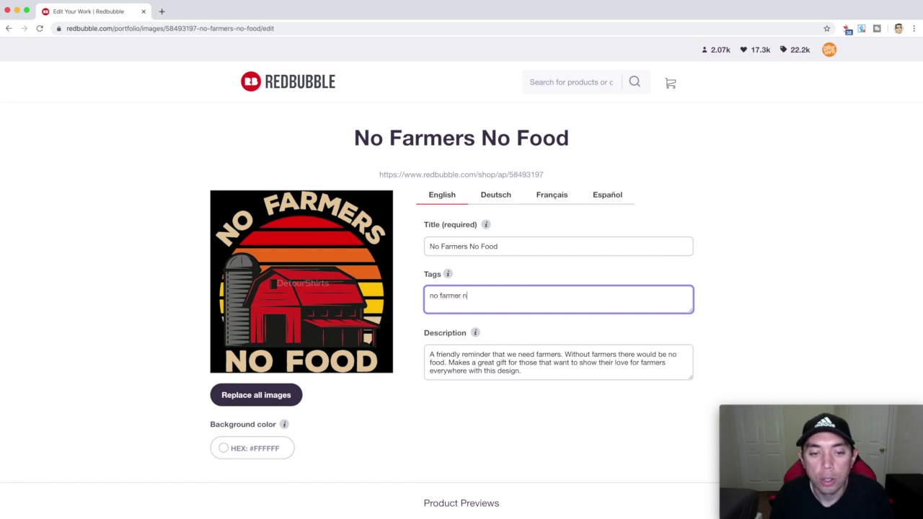
type("o food, ")
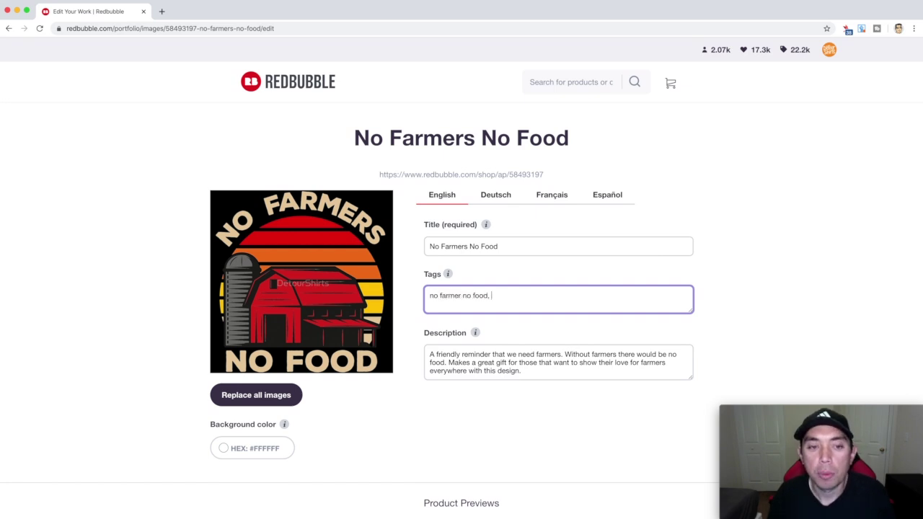
type("vint")
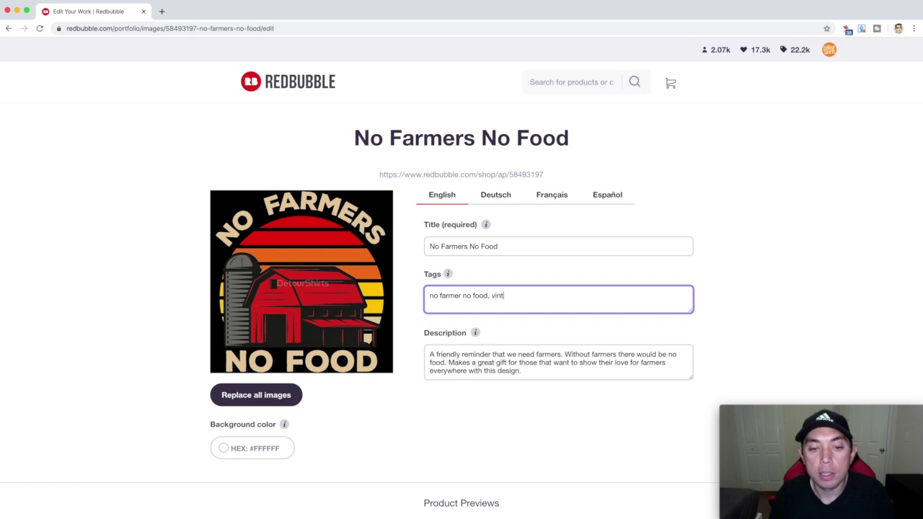
type("age sunset")
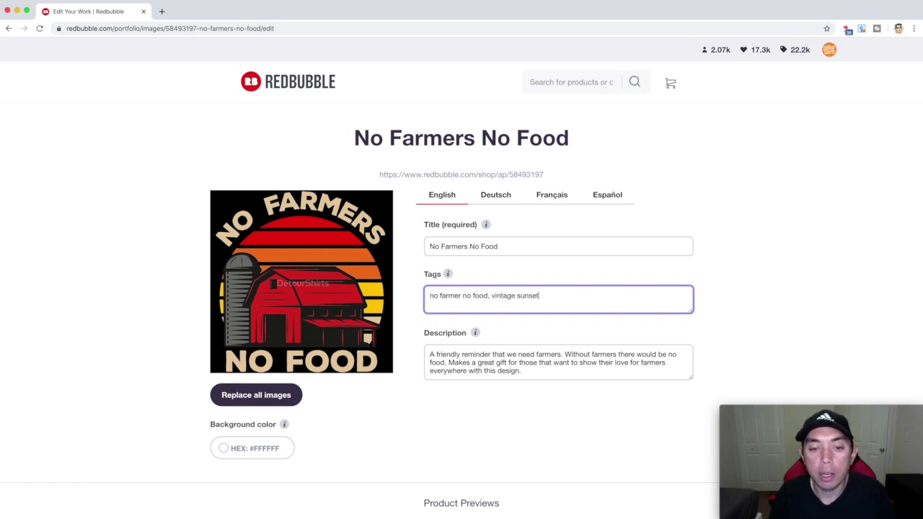
type(", ")
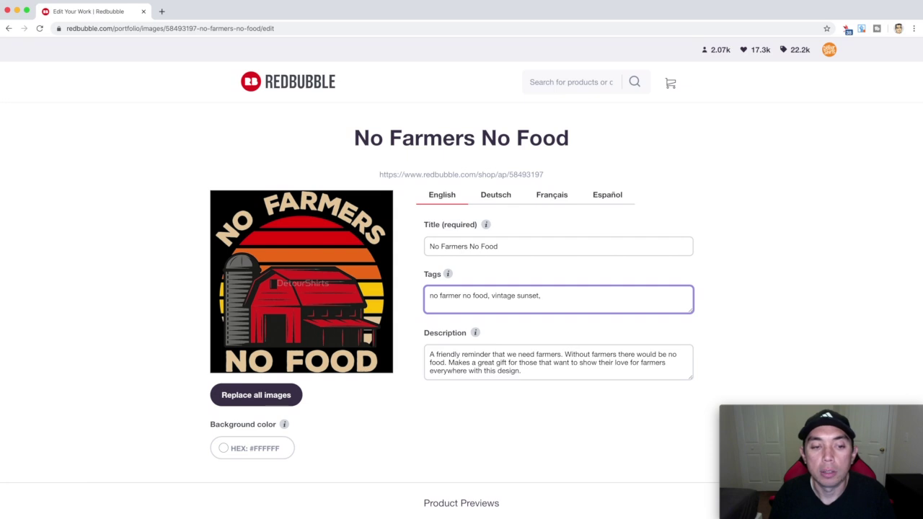
Add the tags "barn", "silo" and "red" to the design's tag list.
type("bar")
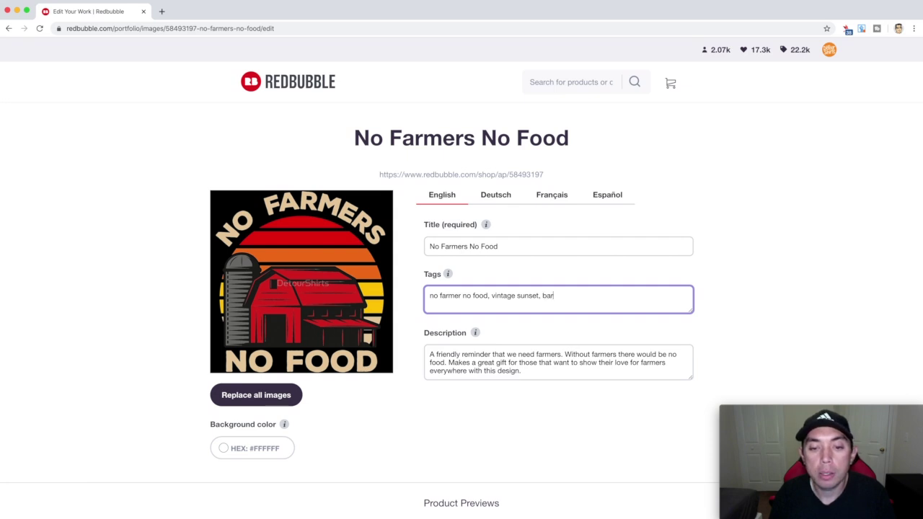
type("n,")
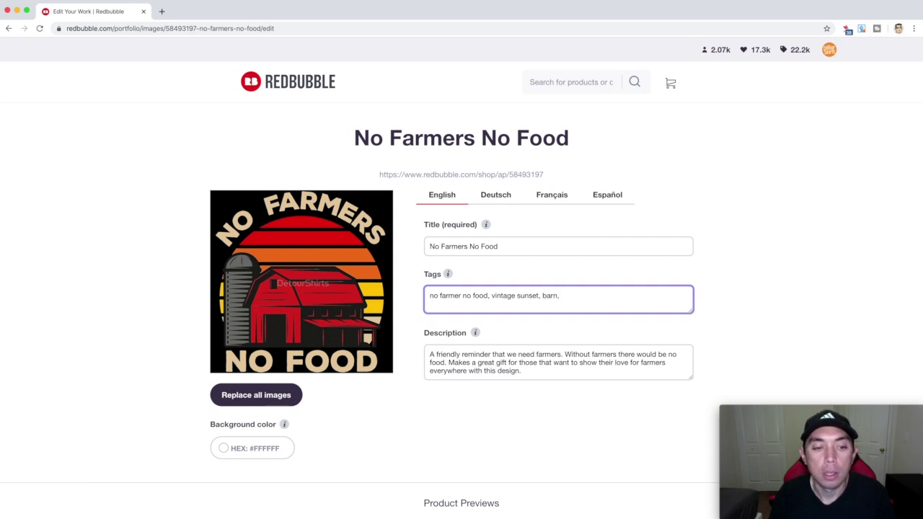
type(" silo")
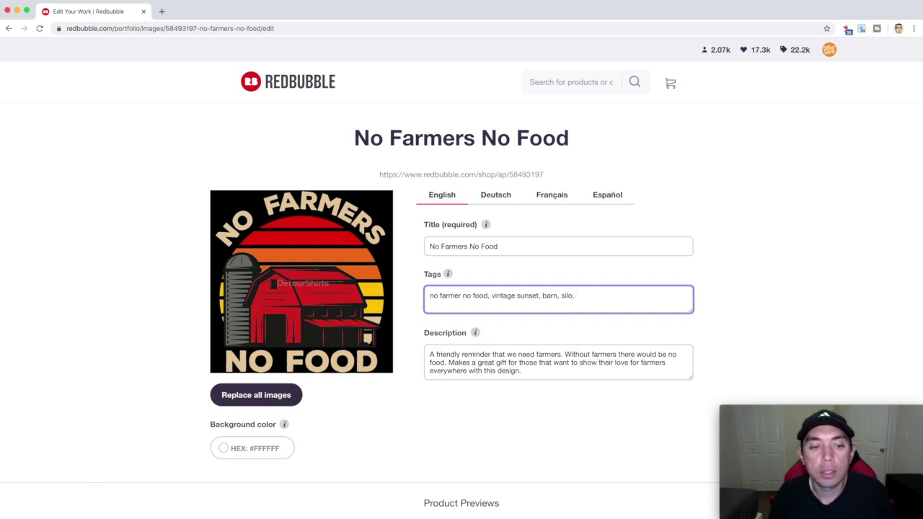
type(",r")
key("BackSpace")
type("red, ")
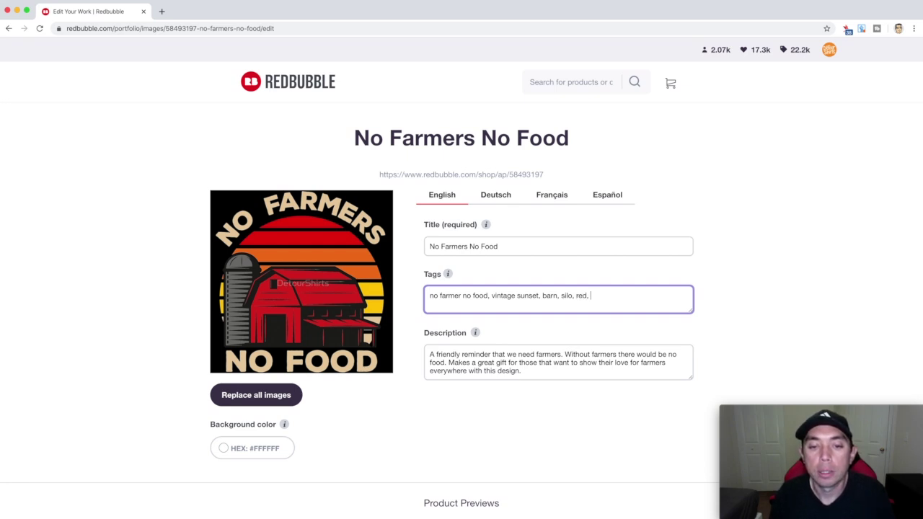
Add the tags "orange" and "farming" to the end of the design's tag list, correcting the spelling of the colour.
type("orane")
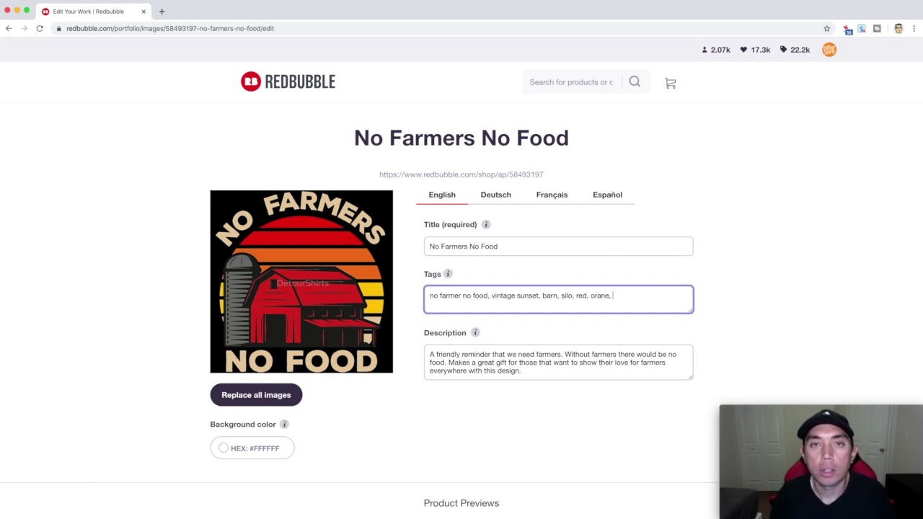
type(", fa")
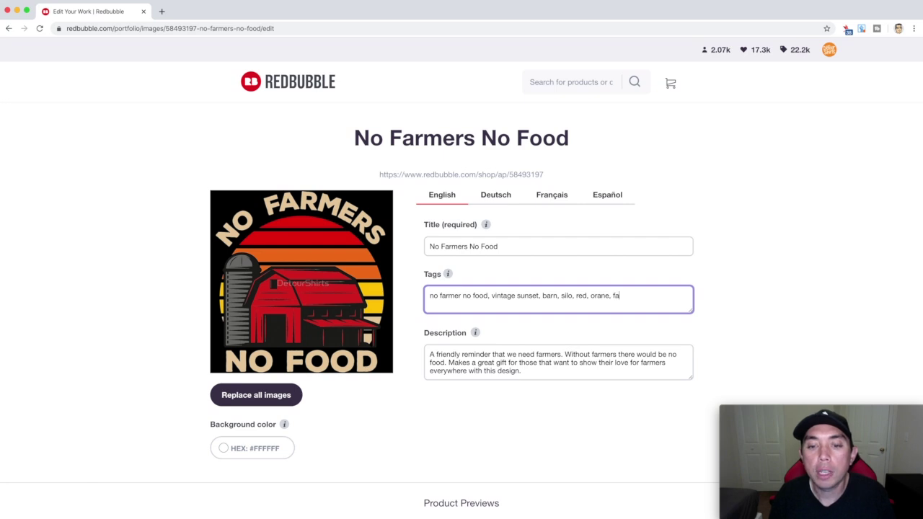
type("rming,")
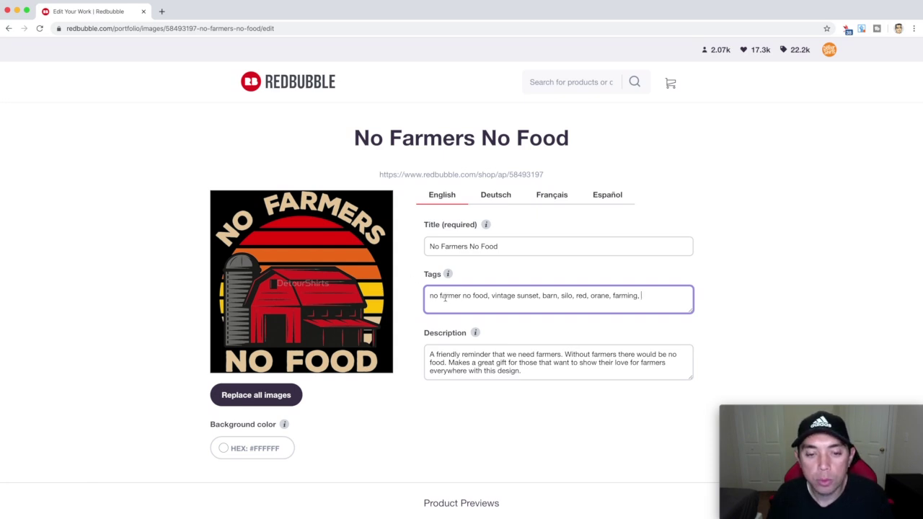
left_click(605, 295)
type("g")
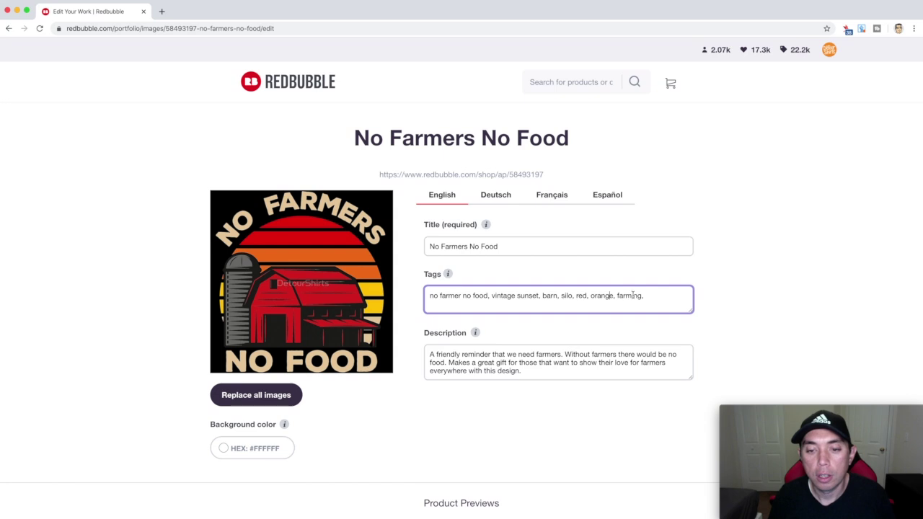
left_click(651, 296)
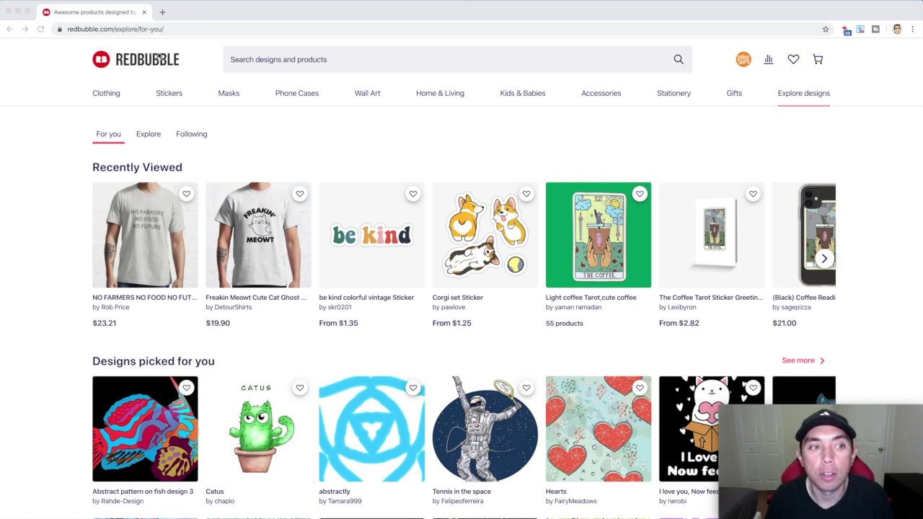
Search the shop's designs and products for "no farm".
left_click(251, 60)
type("no")
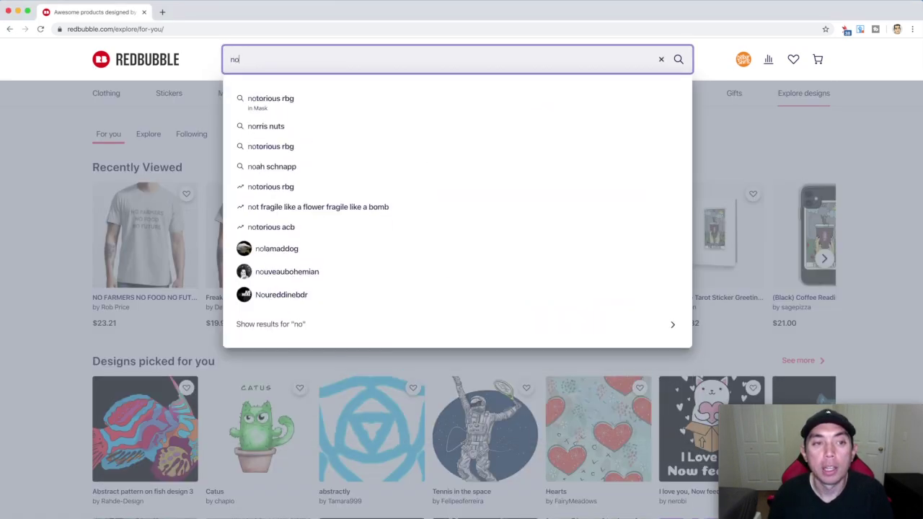
type(" farm")
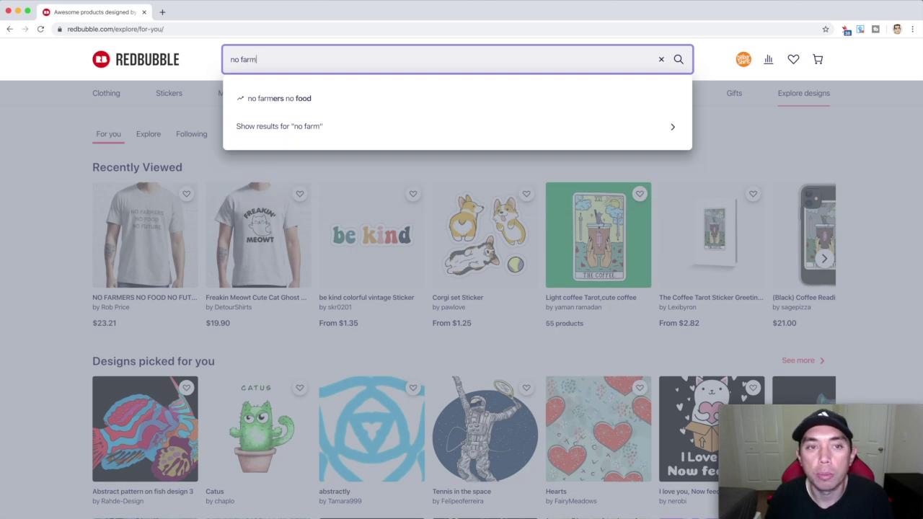
left_click(679, 61)
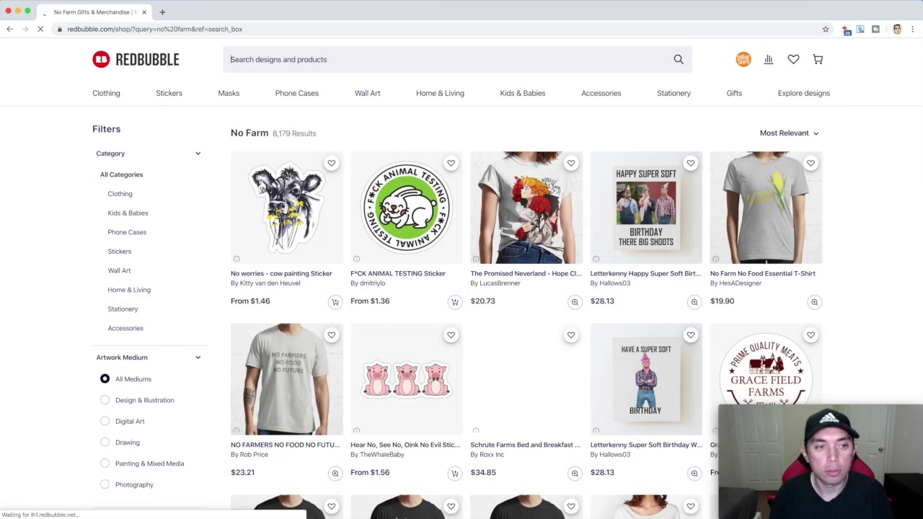
Search the shop for the full phrase "no farmers no food".
type("no farmee")
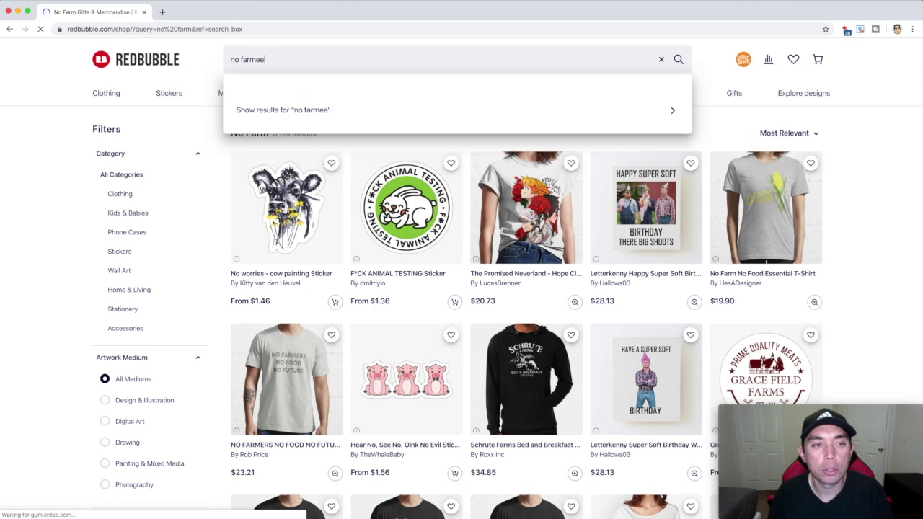
key("BackSpace")
type("rs no food")
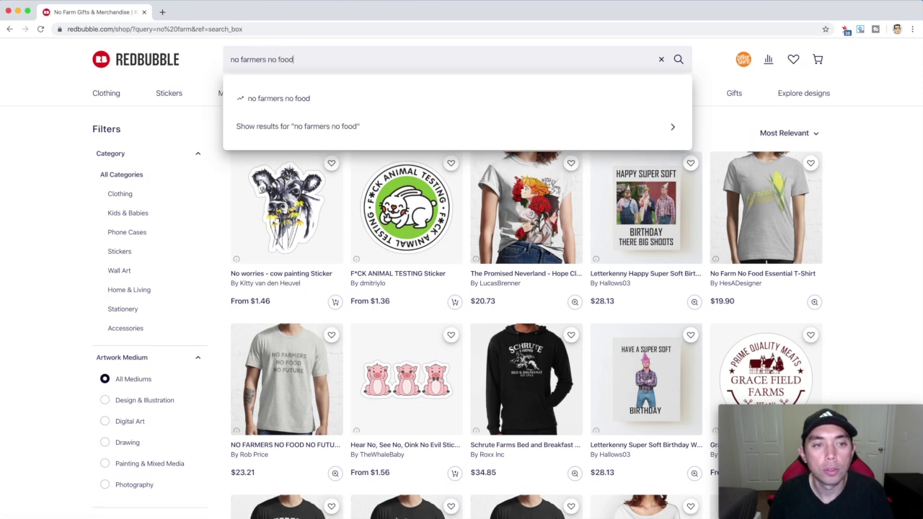
left_click(678, 61)
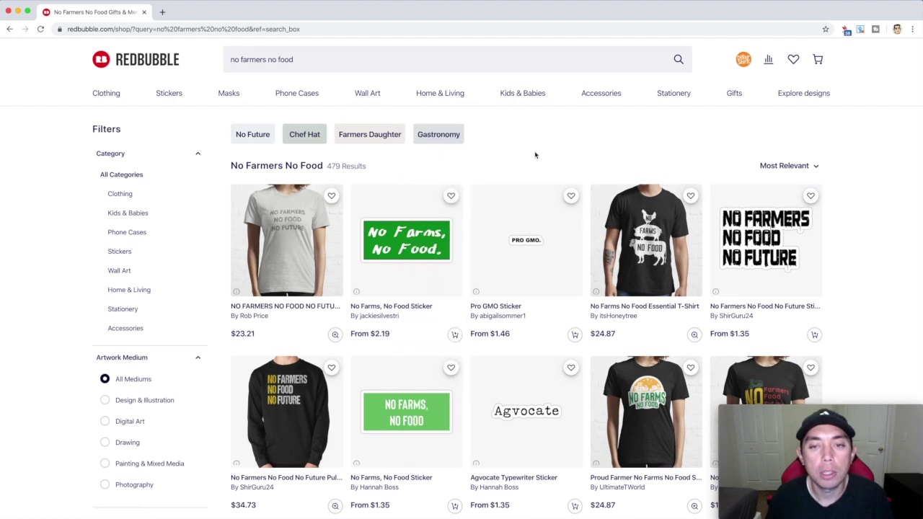
Capture a screenshot of the Related searches block at the end of the "no farmers no food" results.
scroll(529, 152, "down", 20)
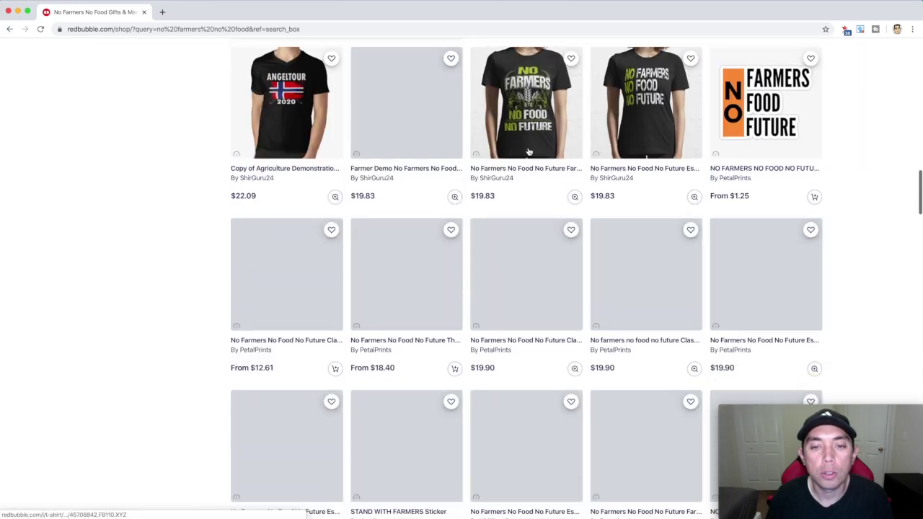
scroll(529, 151, "down", 20)
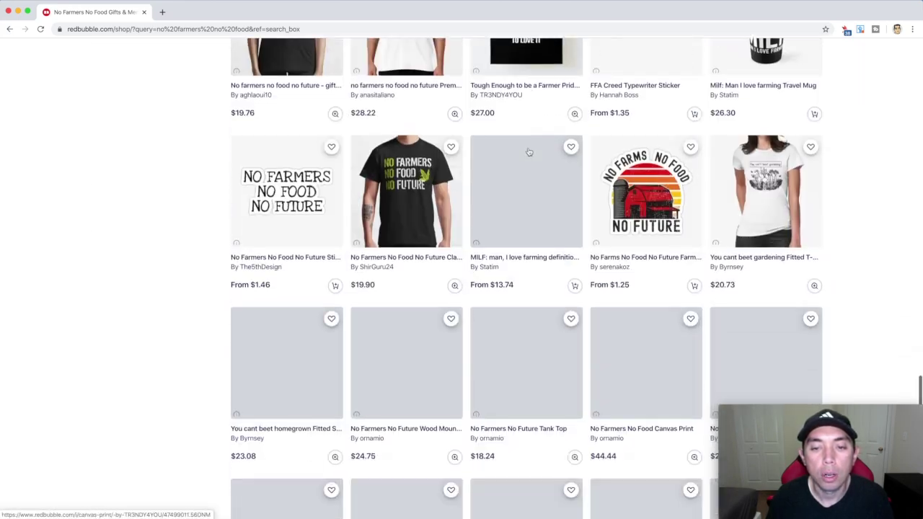
scroll(529, 151, "down", 5)
scroll(528, 151, "up", 2)
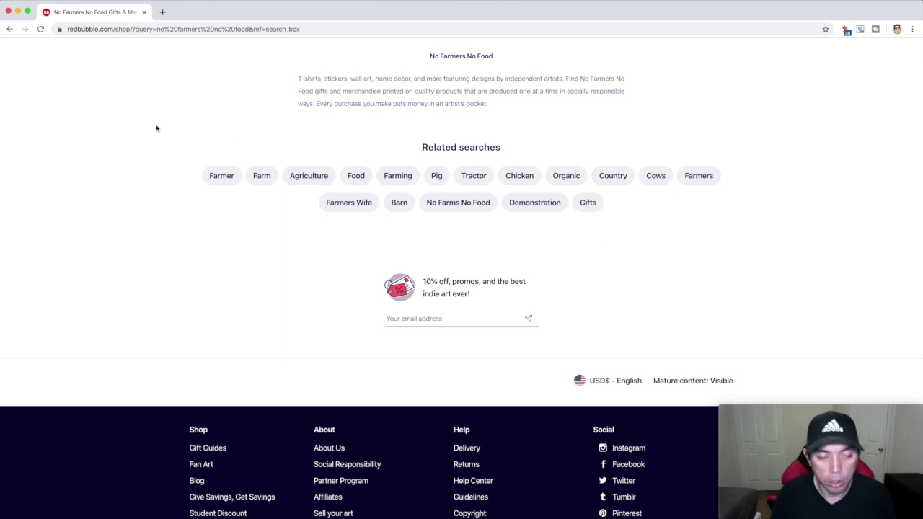
key("super+shift+4")
left_click_drag(186, 139, 745, 235)
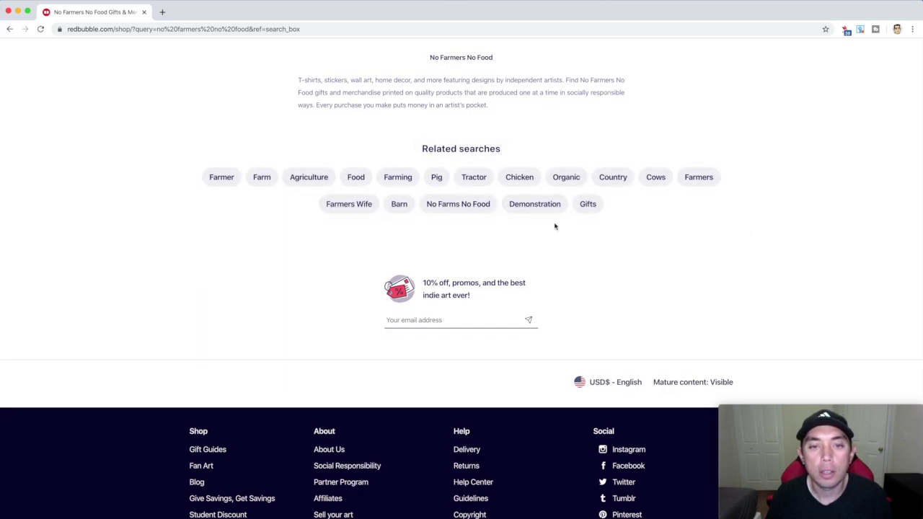
Capture a screenshot of the suggested keywords above the results, from No Future to Gastronomy.
scroll(608, 224, "up", 15)
scroll(200, 147, "up", 15)
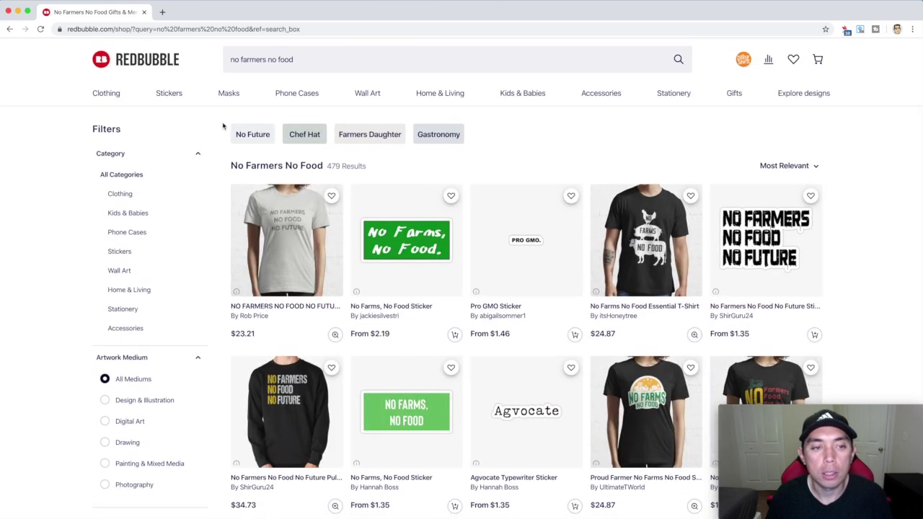
key("super+shift+4")
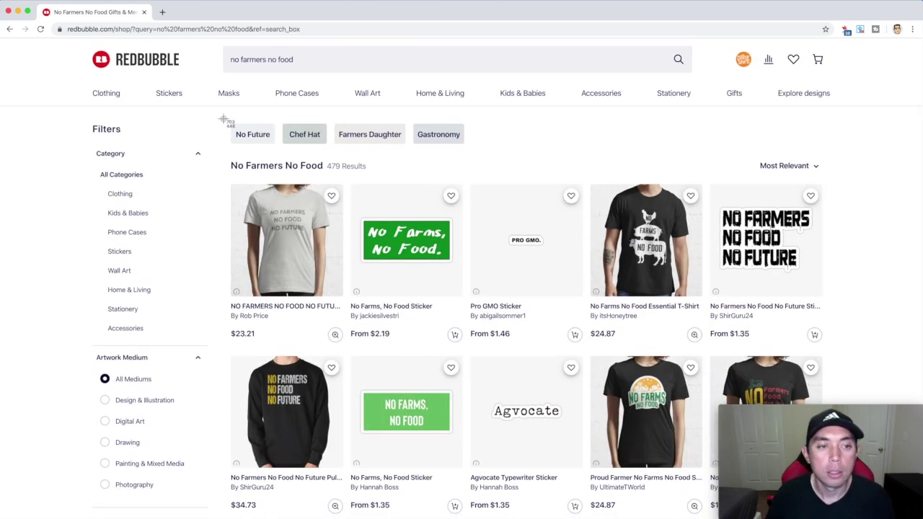
left_click_drag(222, 116, 476, 150)
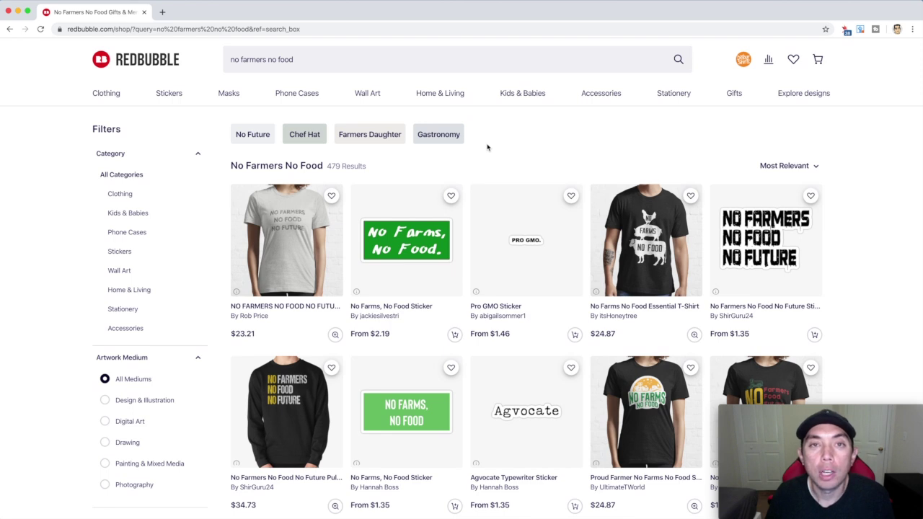
Open the first result, the NO FARMERS NO FOOD NO FUTURE Essential T-Shirt, and capture a screenshot of its All Product Tags.
left_click(279, 238)
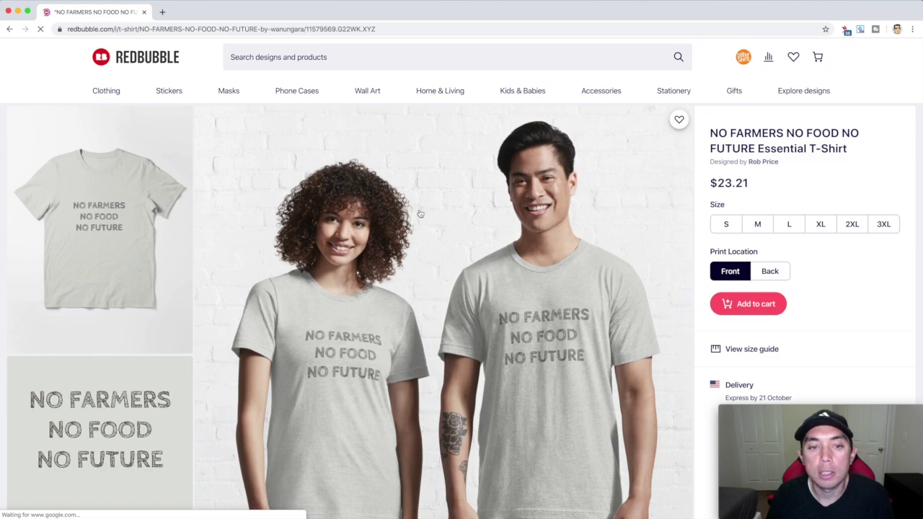
scroll(420, 214, "down", 5)
scroll(421, 214, "down", 5)
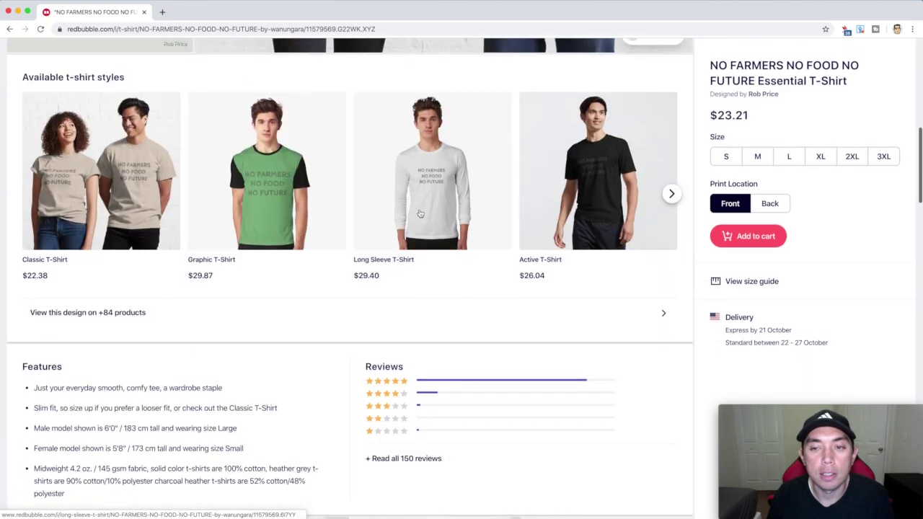
scroll(421, 214, "down", 15)
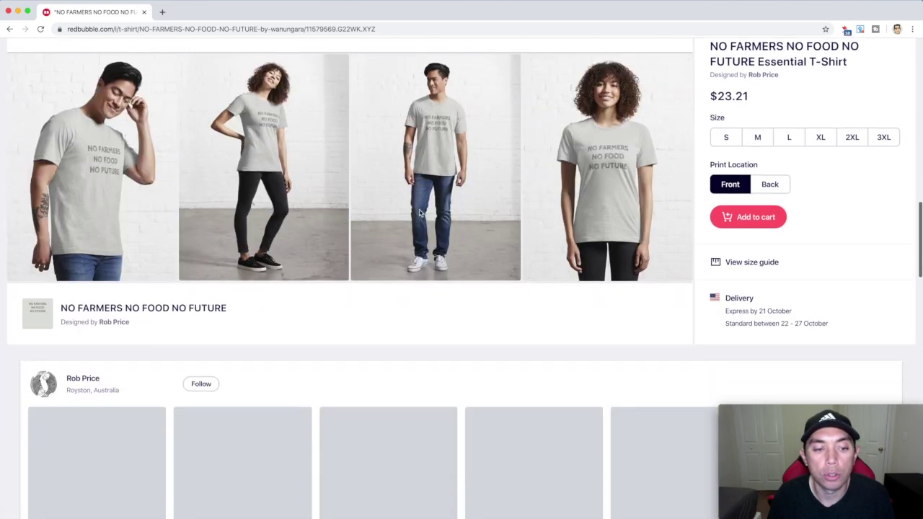
scroll(421, 213, "down", 4)
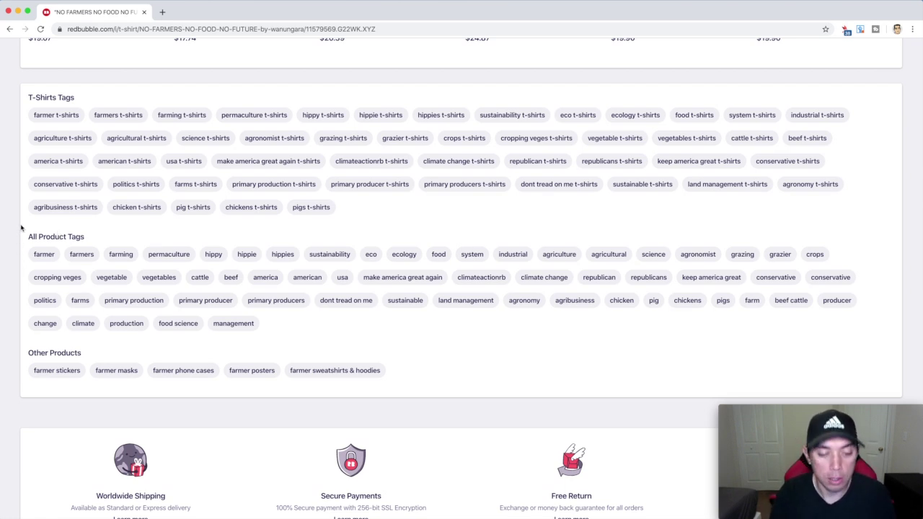
key("super+shift+4")
left_click_drag(20, 225, 870, 349)
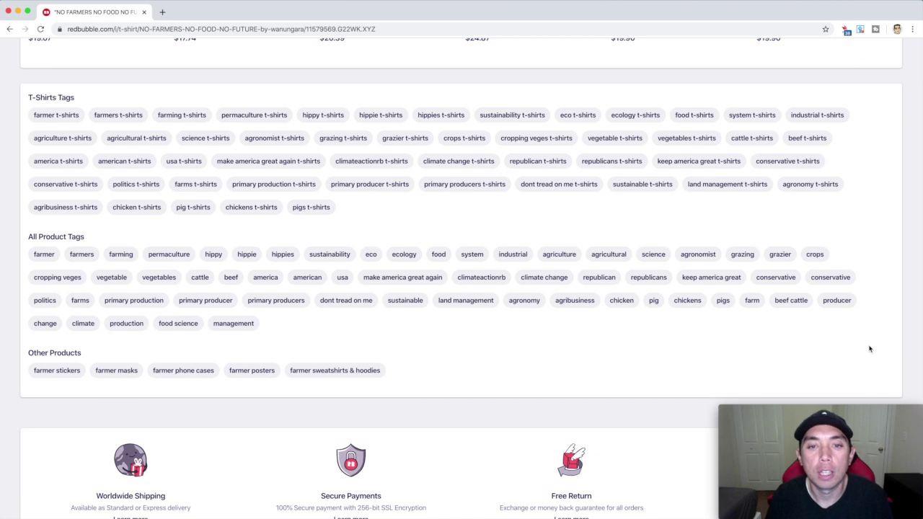
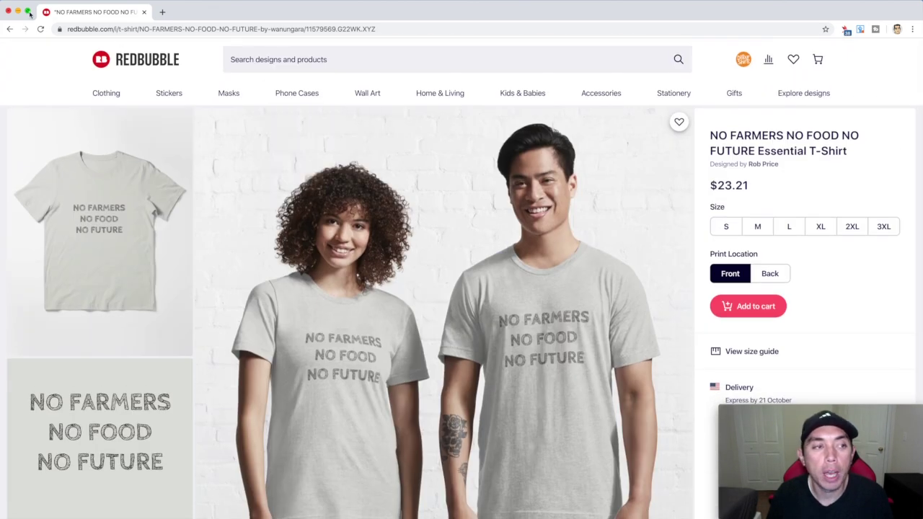
Return to the "no farmers no food" results, sort them by Best Selling, and look through the top designs.
left_click(9, 29)
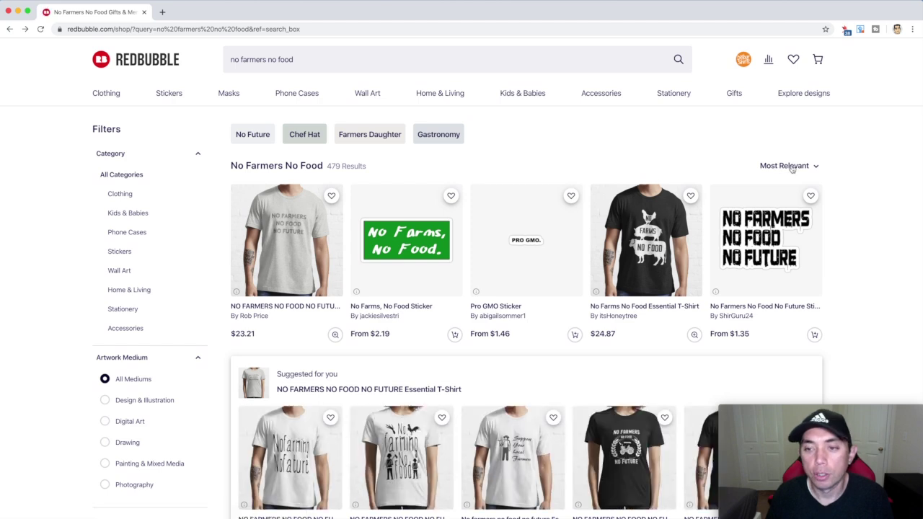
left_click(792, 167)
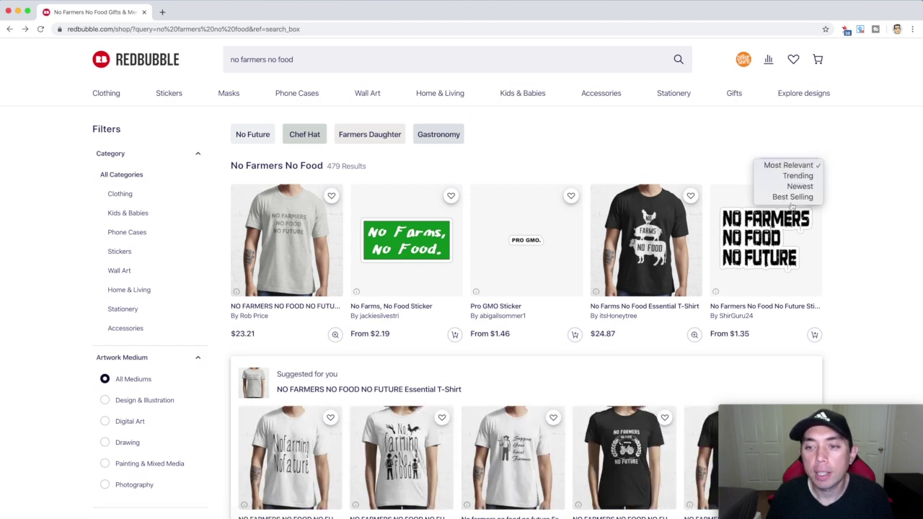
left_click(791, 199)
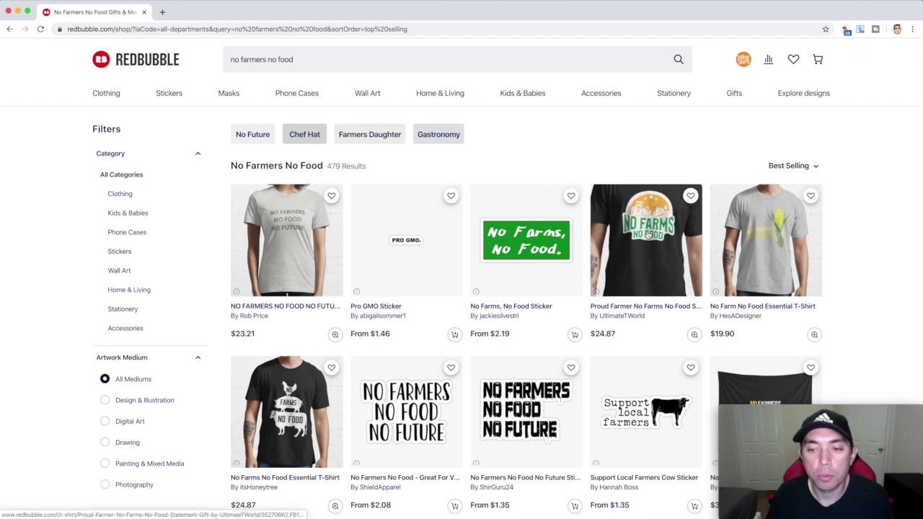
scroll(395, 312, "down", 4)
scroll(597, 332, "down", 4)
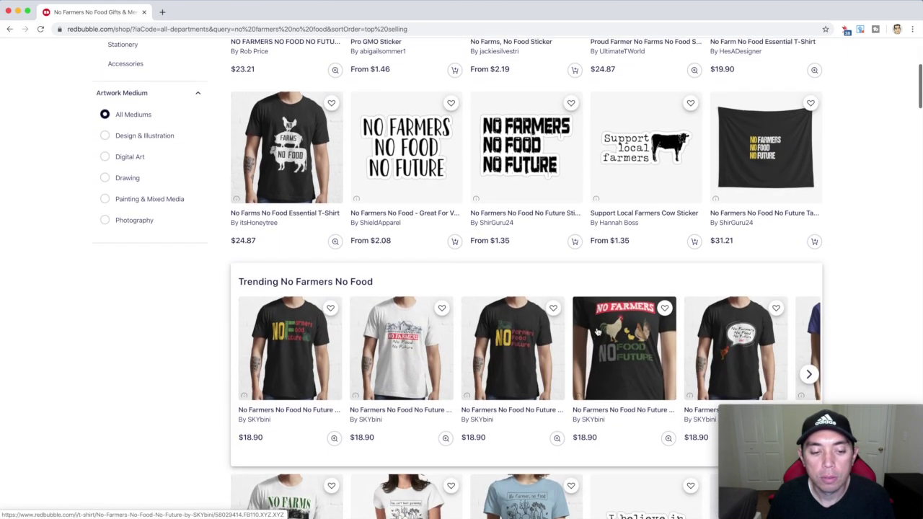
scroll(463, 304, "up", 8)
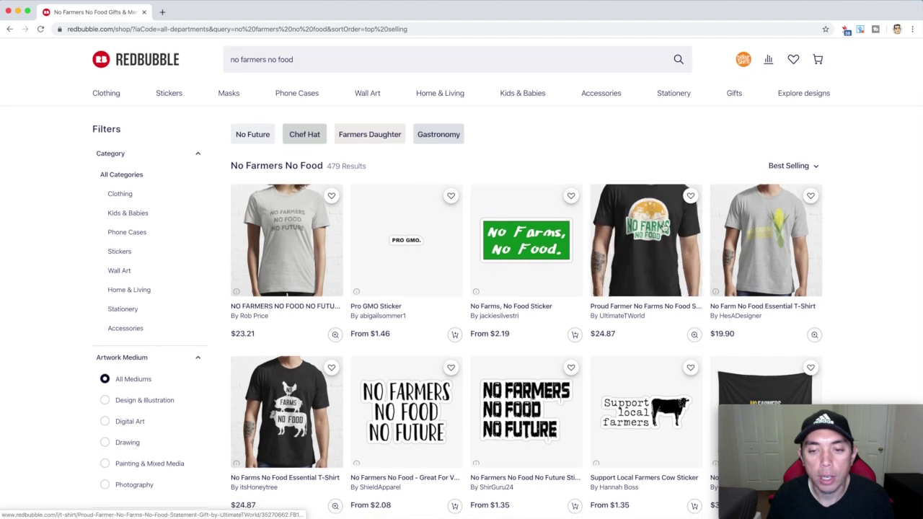
Open the Proud Farmer No Farms No Food Statement Gift T-Shirt listing and capture a screenshot of its All Product Tags.
left_click(651, 233)
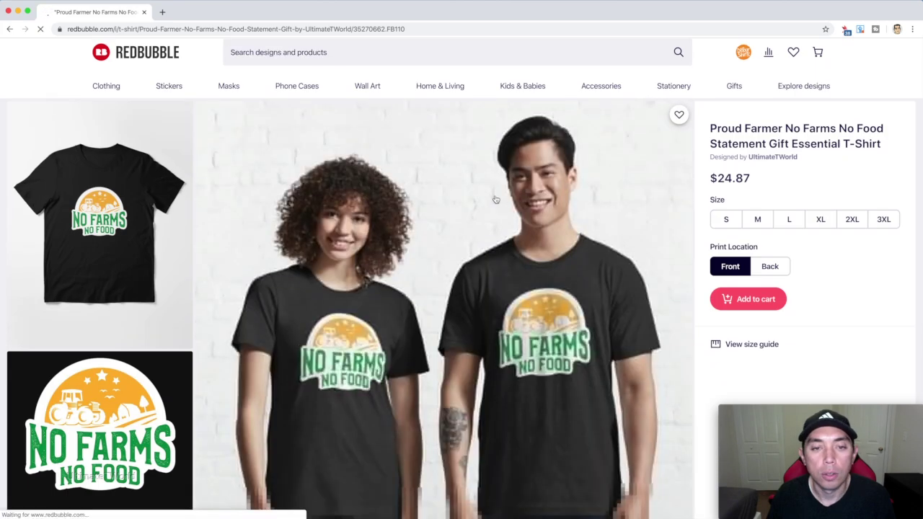
scroll(496, 199, "down", 10)
scroll(495, 199, "down", 15)
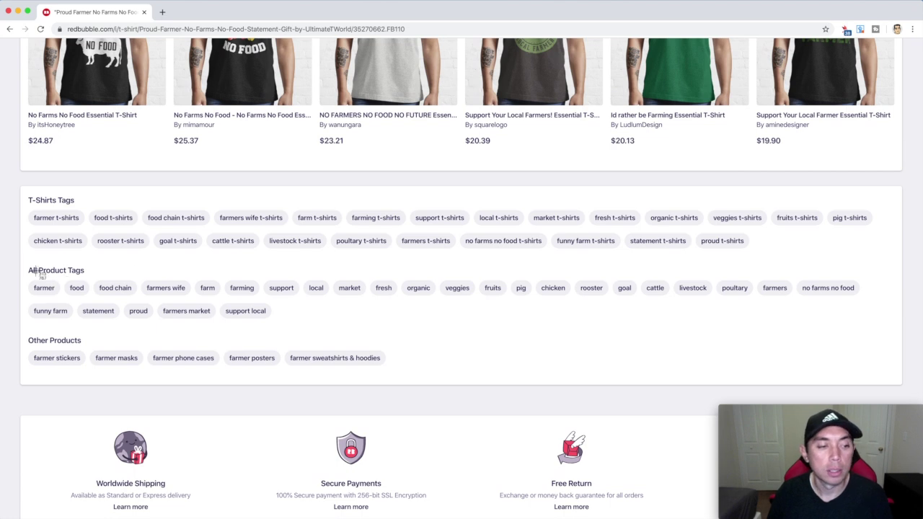
left_click_drag(23, 262, 898, 355)
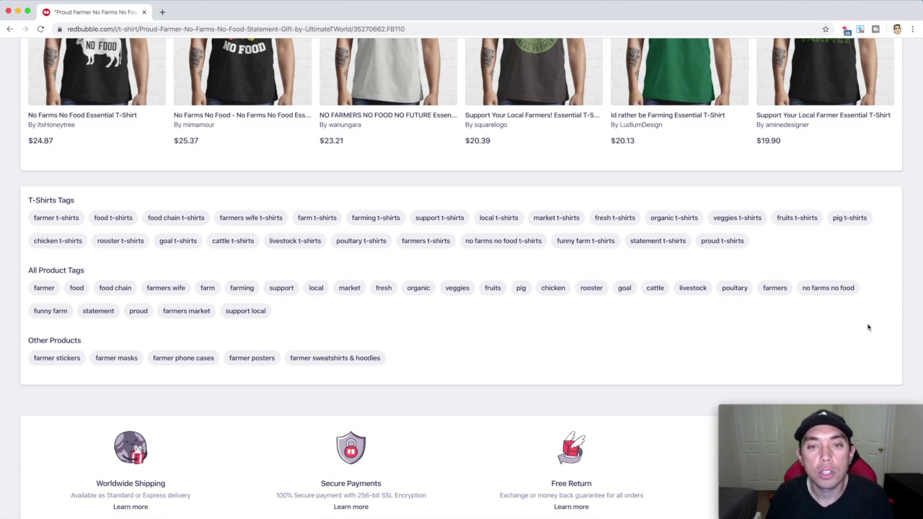
scroll(463, 226, "up", 15)
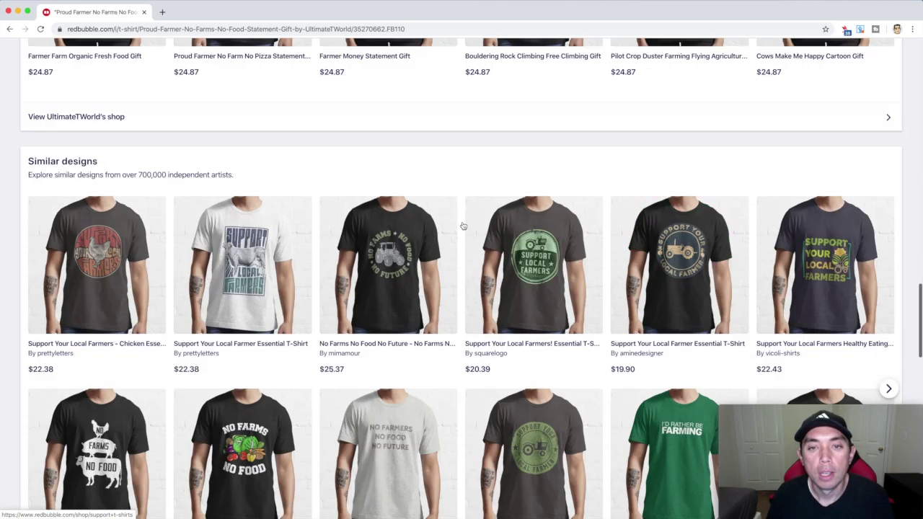
scroll(463, 226, "down", 1)
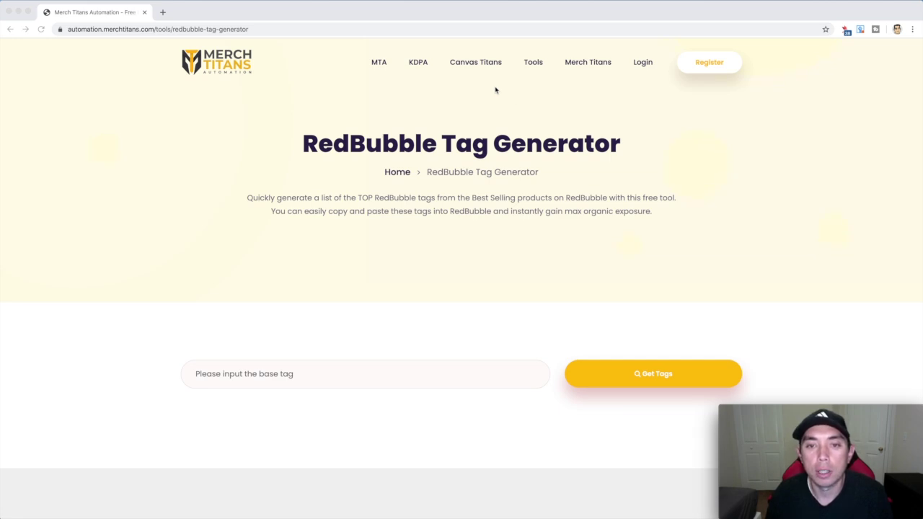
Generate tags for the base tag "no farmers no food" in the Merch Titans RedBubble Tag Generator.
scroll(575, 195, "down", 1)
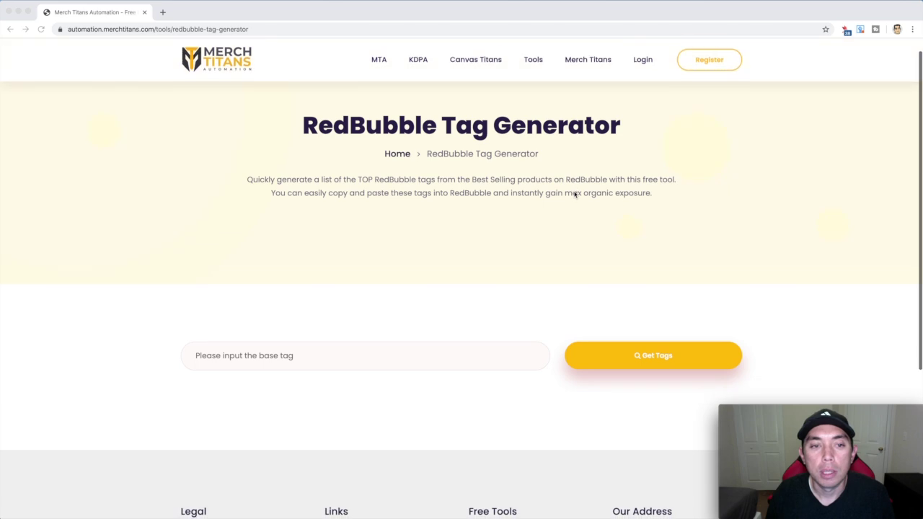
scroll(575, 195, "down", 1)
scroll(575, 195, "up", 2)
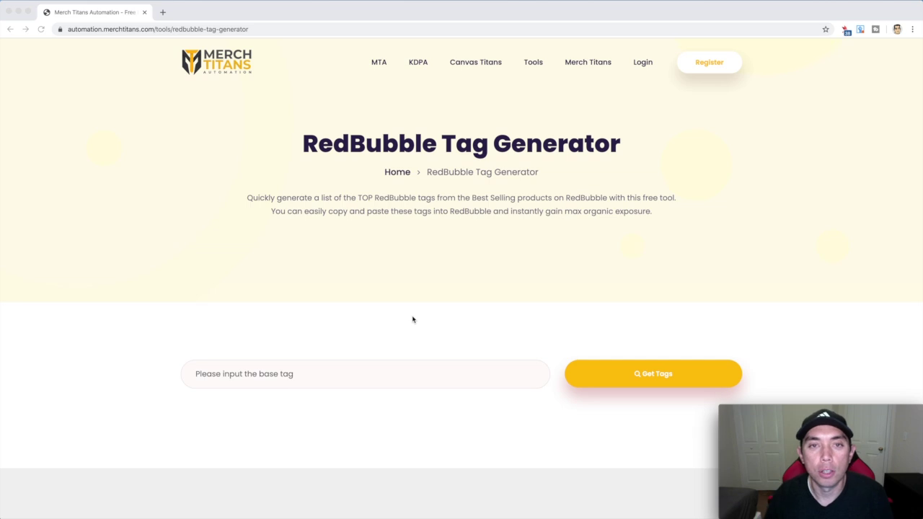
scroll(329, 309, "down", 2)
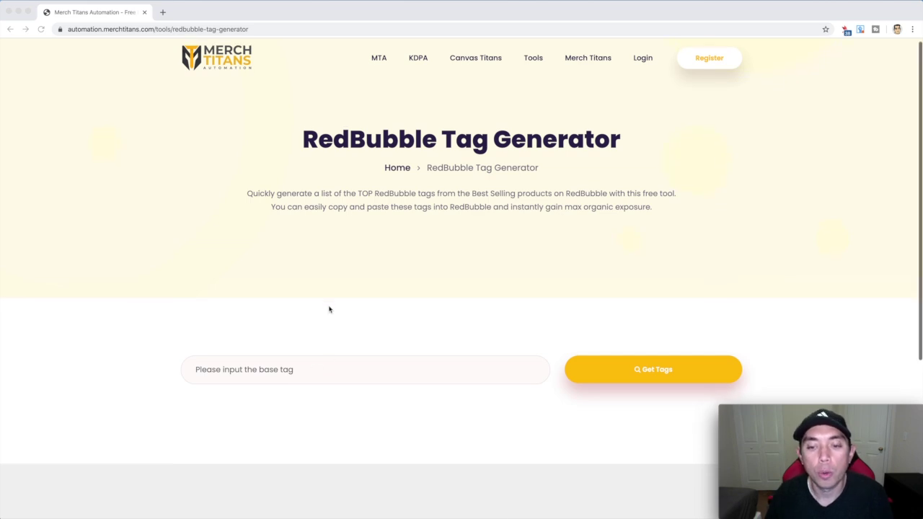
left_click(261, 288)
left_click(260, 289)
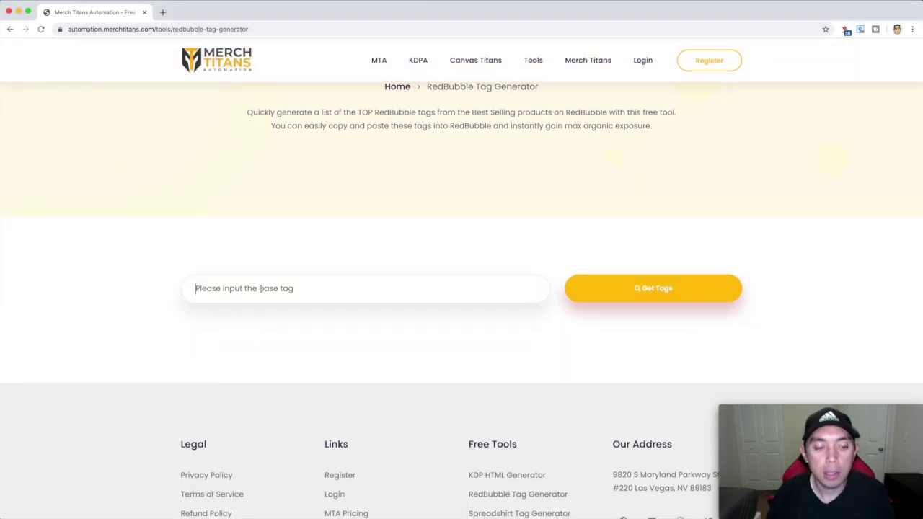
type("no f")
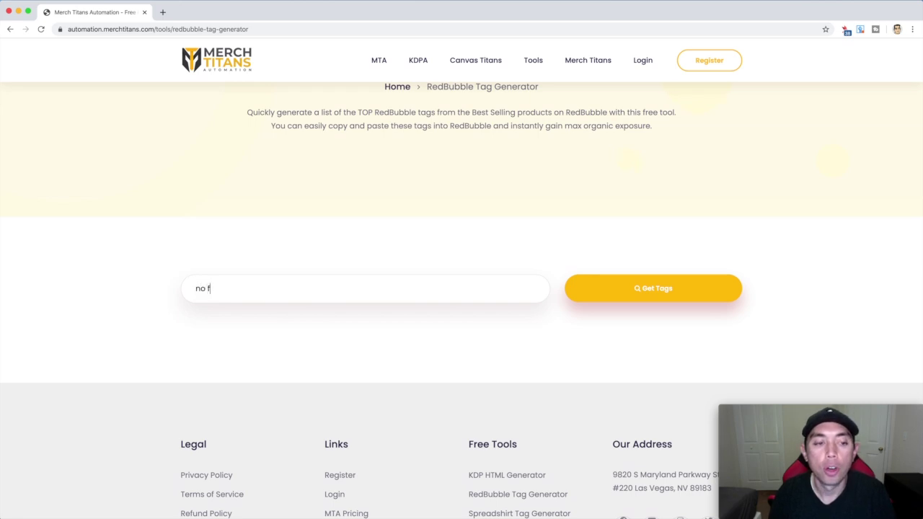
type("armers no foode")
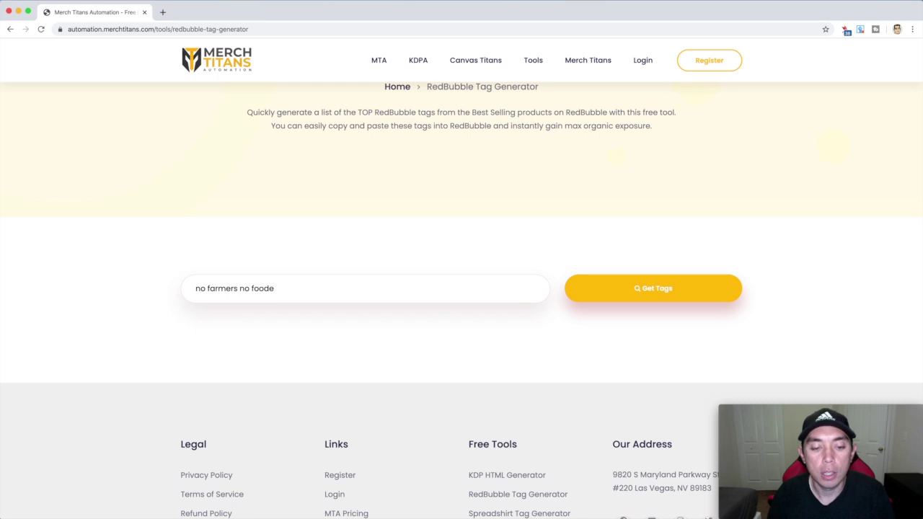
key("BackSpace")
key("Return")
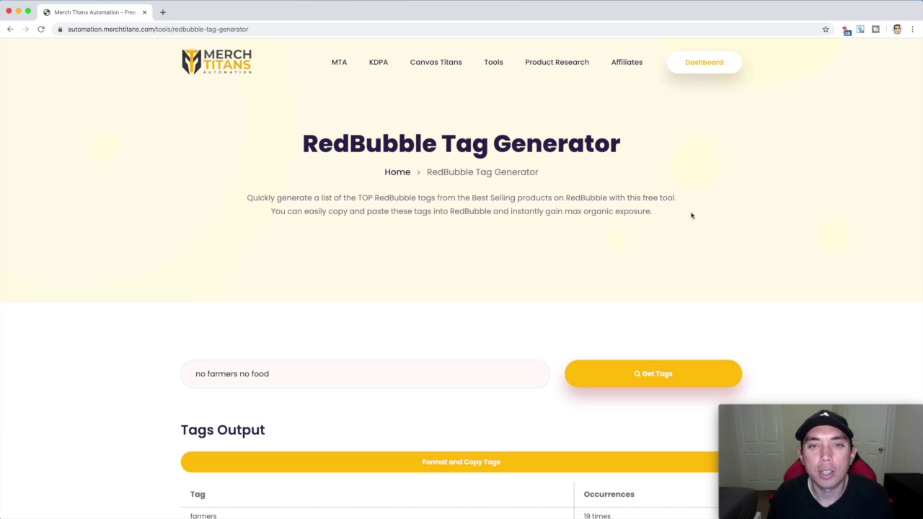
Examine the generated tags and how often each one occurs.
scroll(691, 215, "down", 3)
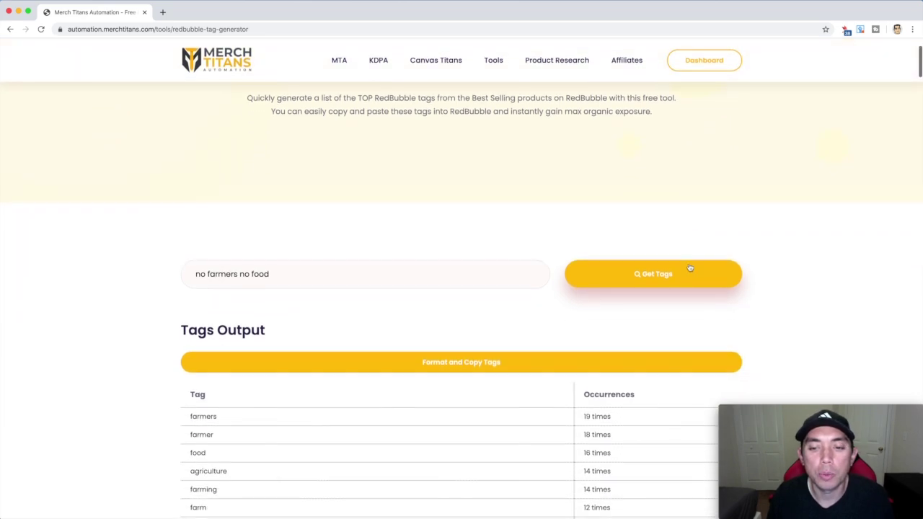
scroll(683, 267, "down", 3)
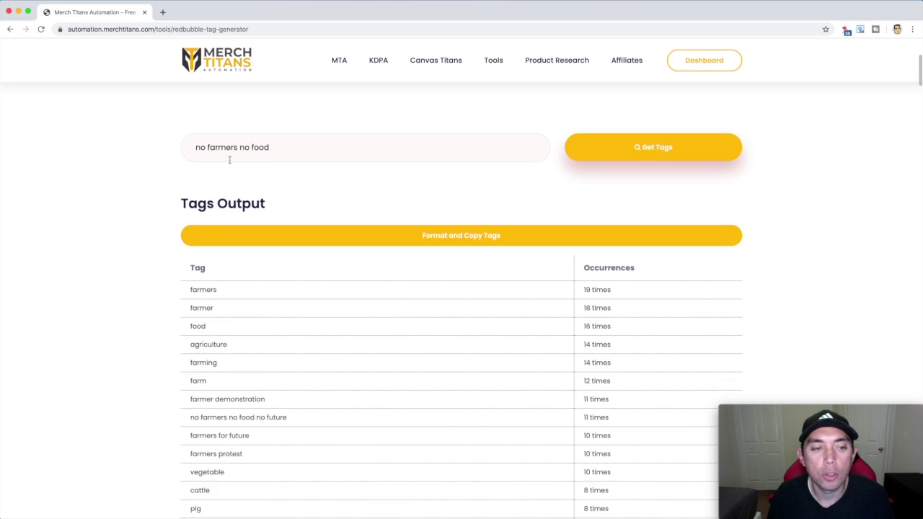
scroll(499, 198, "down", 2)
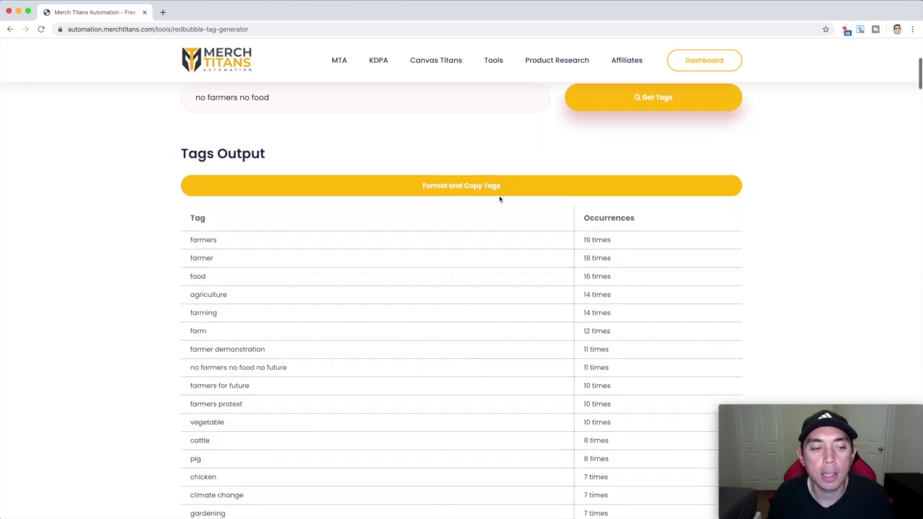
scroll(551, 207, "down", 1)
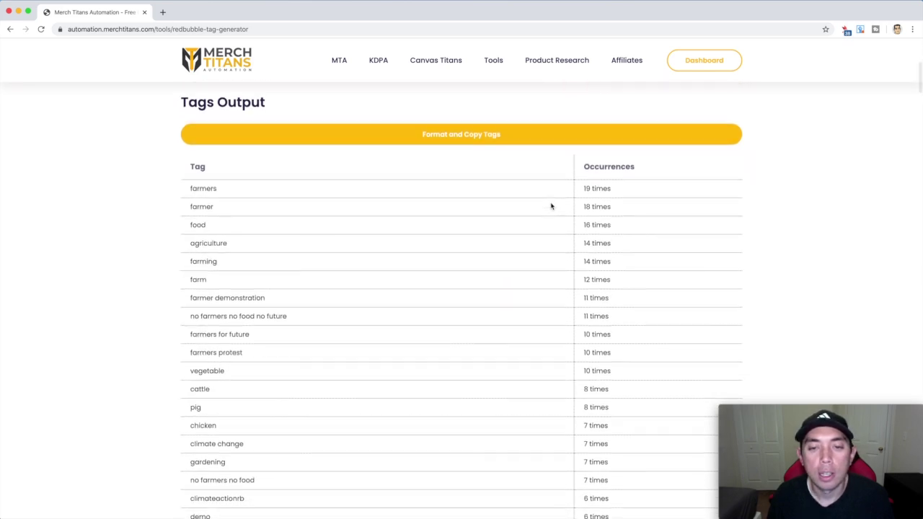
scroll(551, 206, "down", 1)
scroll(551, 206, "down", 1)
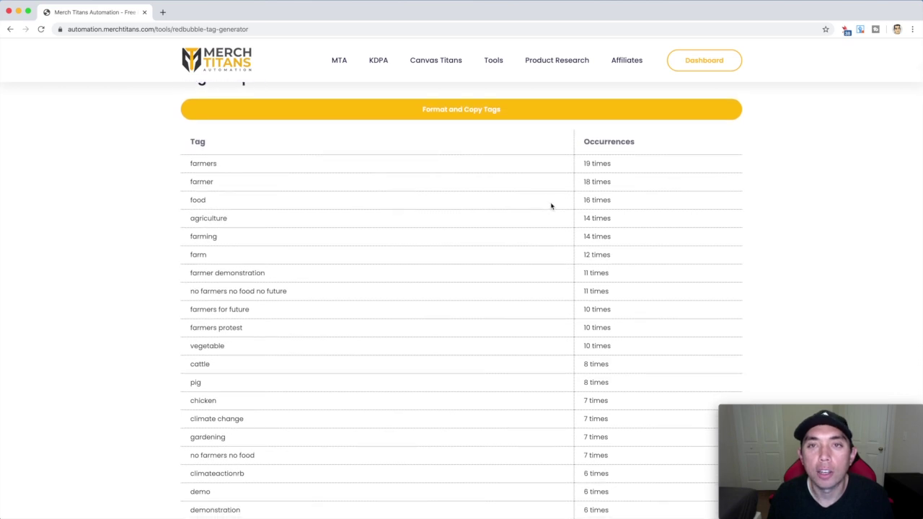
scroll(551, 207, "down", 1)
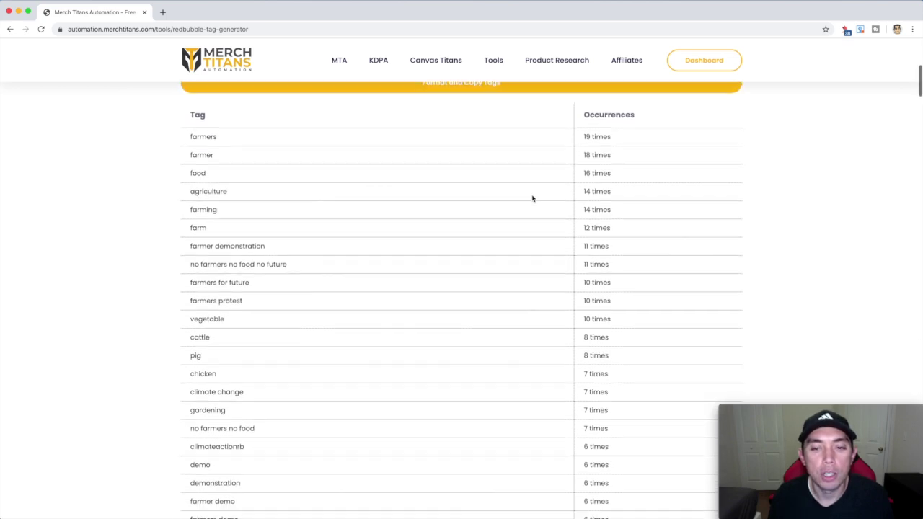
scroll(532, 198, "down", 4)
scroll(533, 198, "down", 15)
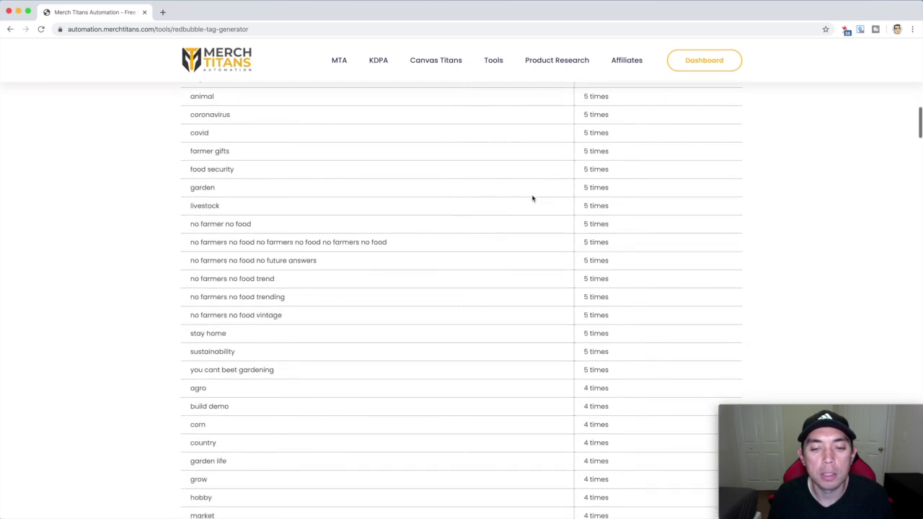
scroll(532, 198, "up", 20)
scroll(533, 198, "down", 4)
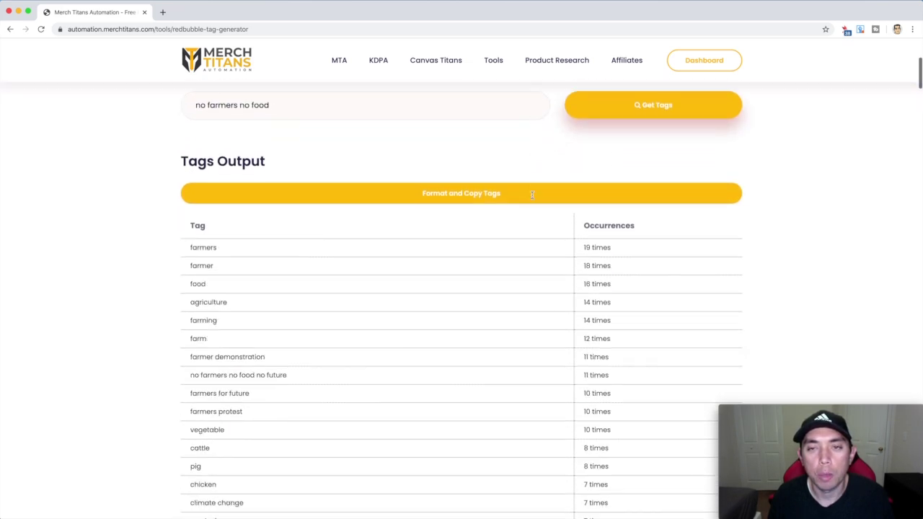
Capture a screenshot of the upper part of the tag and occurrences table, starting from its header row.
scroll(541, 195, "down", 2)
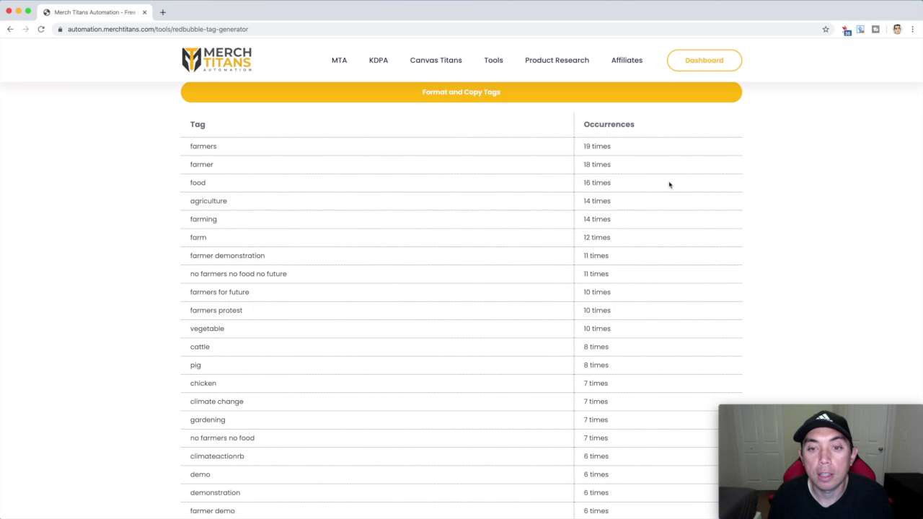
scroll(670, 185, "down", 1)
scroll(185, 109, "up", 1)
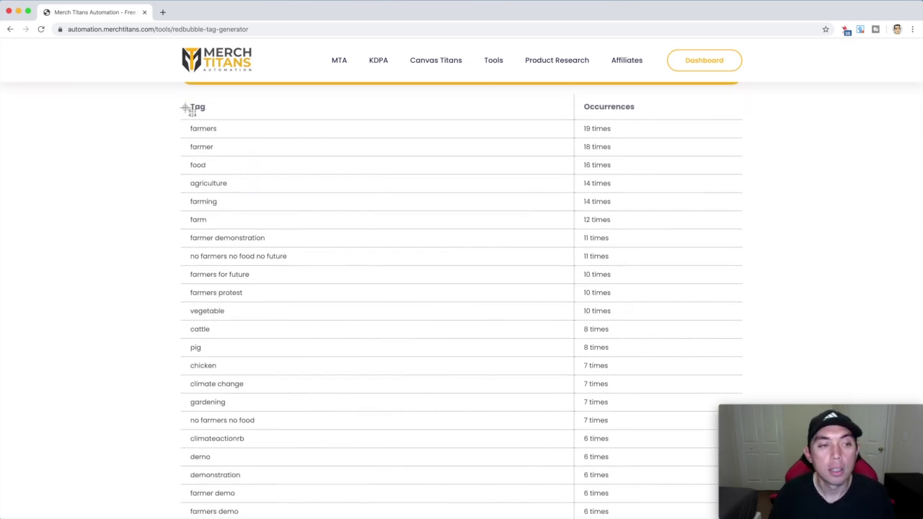
left_click_drag(175, 99, 665, 516)
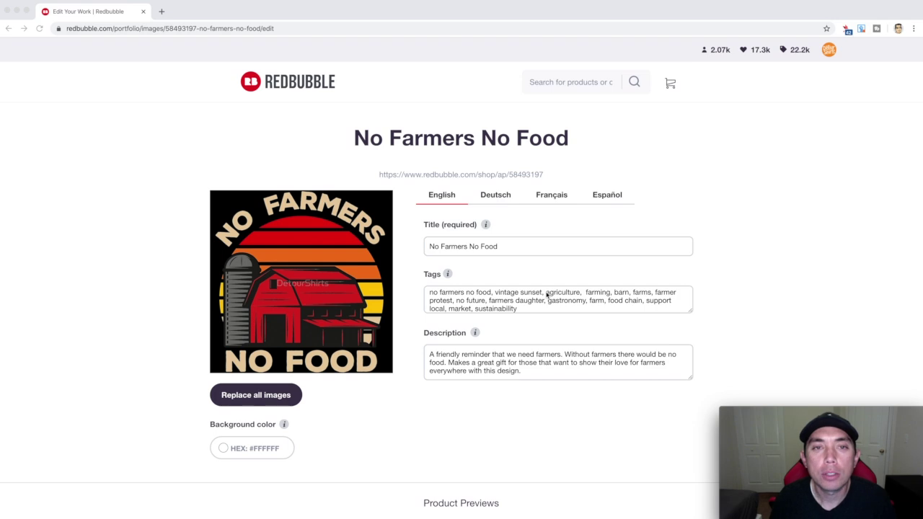
left_click(746, 237)
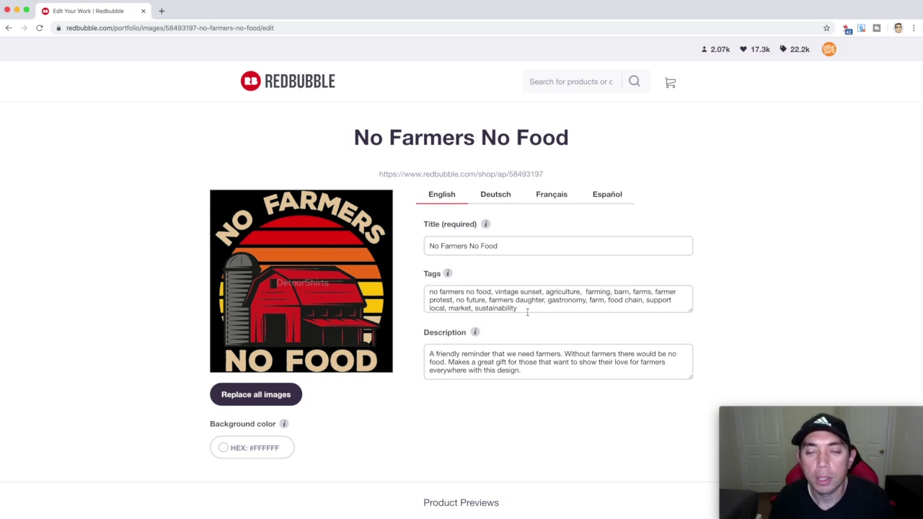
Confirm the right to sell products containing the No Farmers No Food artwork and save the work with its new tags.
scroll(619, 260, "down", 5)
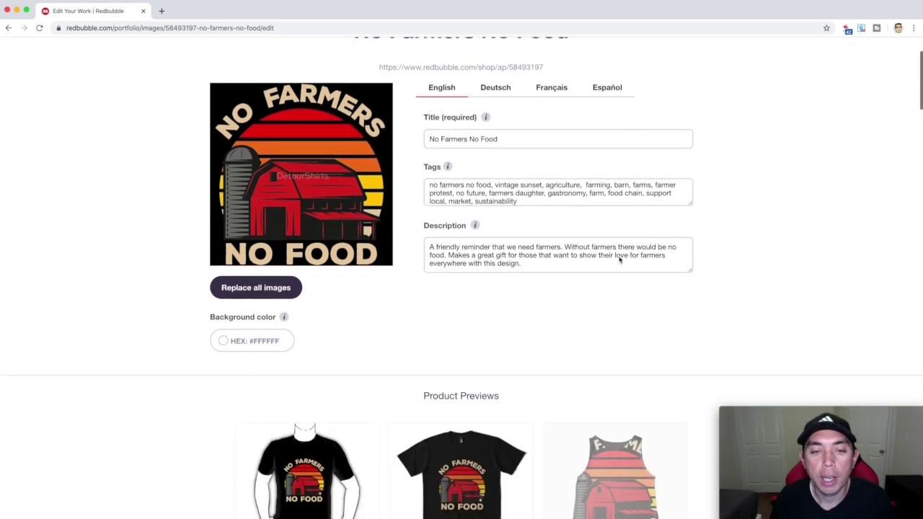
scroll(526, 227, "down", 15)
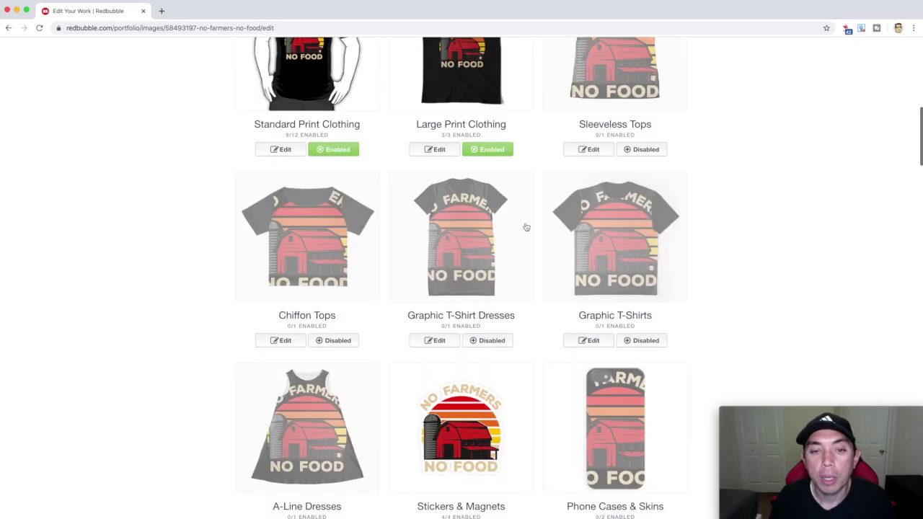
scroll(526, 227, "down", 20)
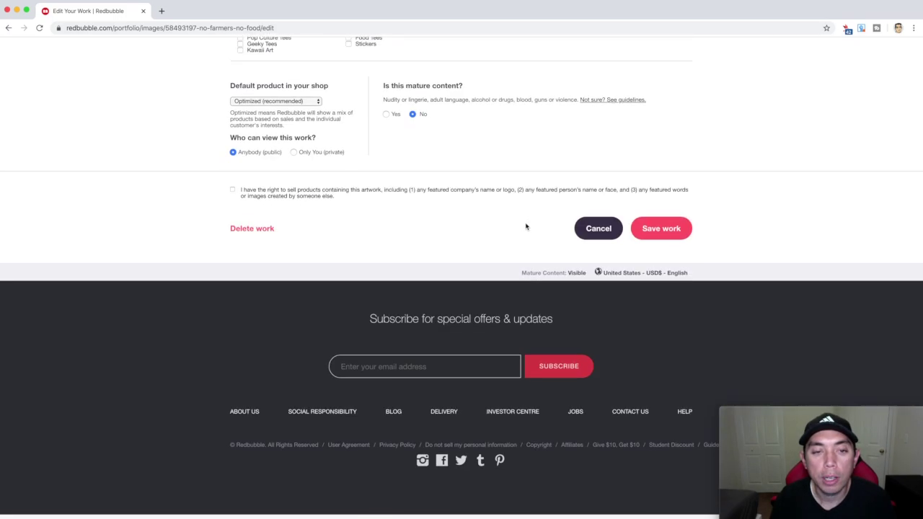
left_click(232, 194)
left_click(670, 236)
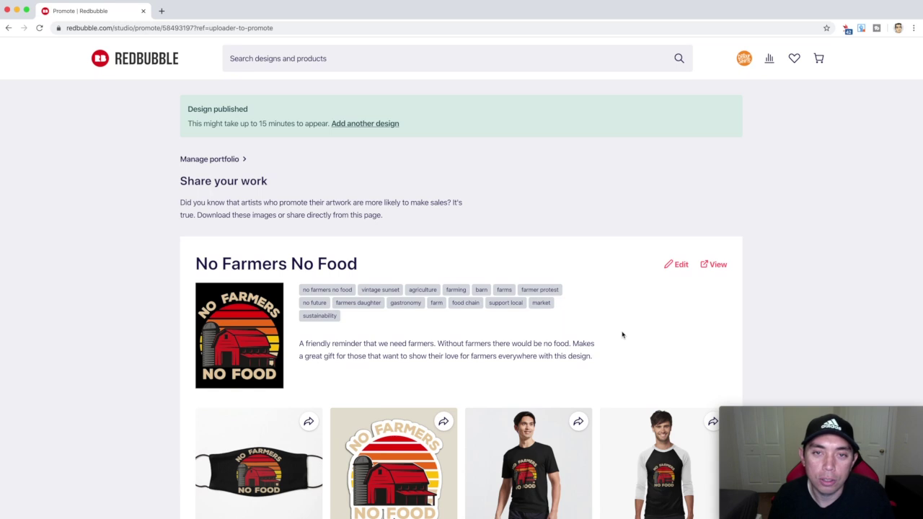
scroll(622, 335, "down", 2)
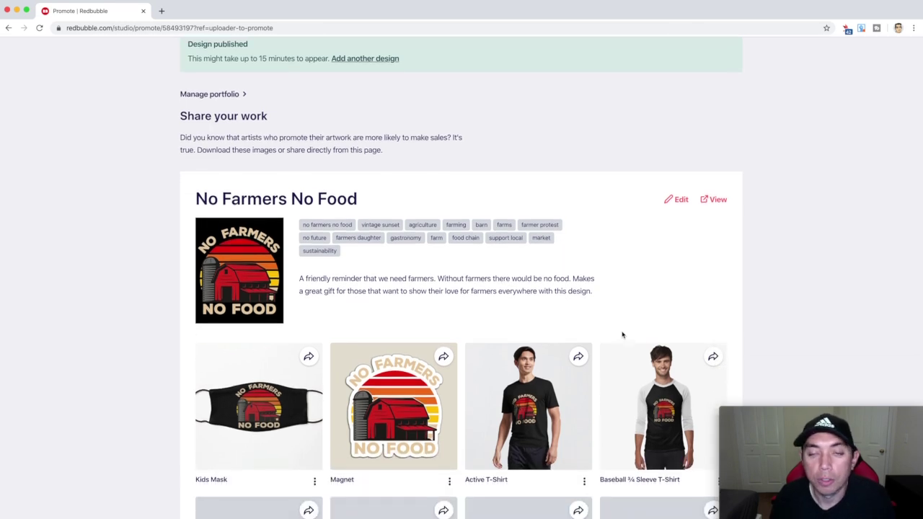
scroll(622, 335, "down", 2)
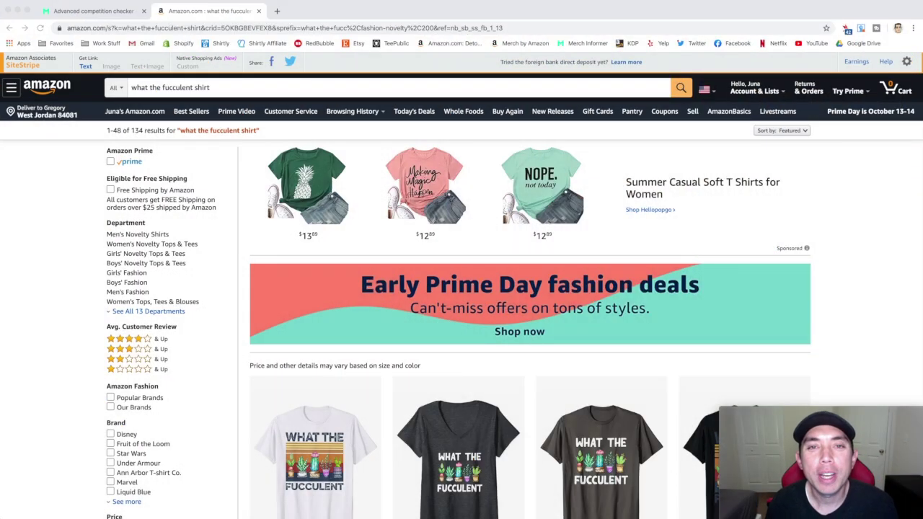
Examine the designs and best seller ranks of the listings in the Amazon results for "what the fucculent shirt".
scroll(537, 216, "down", 1)
scroll(538, 216, "down", 5)
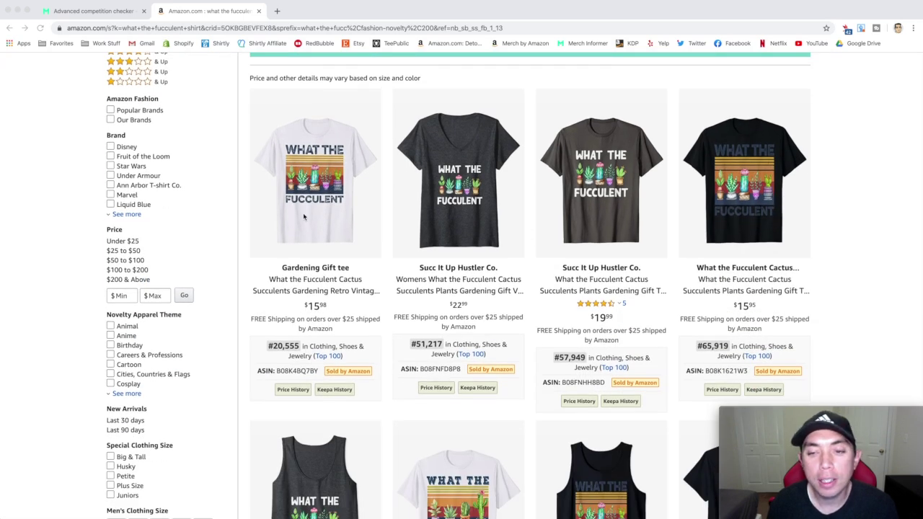
scroll(303, 213, "down", 1)
scroll(303, 211, "down", 1)
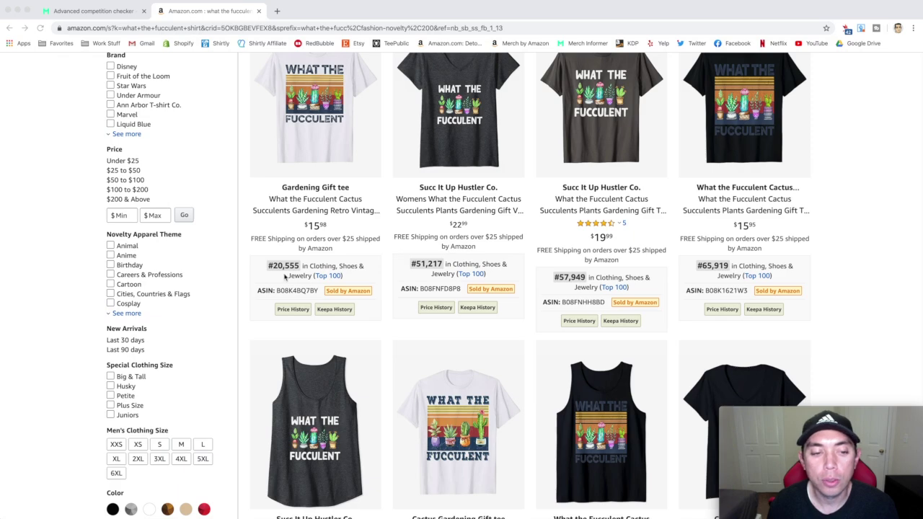
scroll(638, 294, "down", 5)
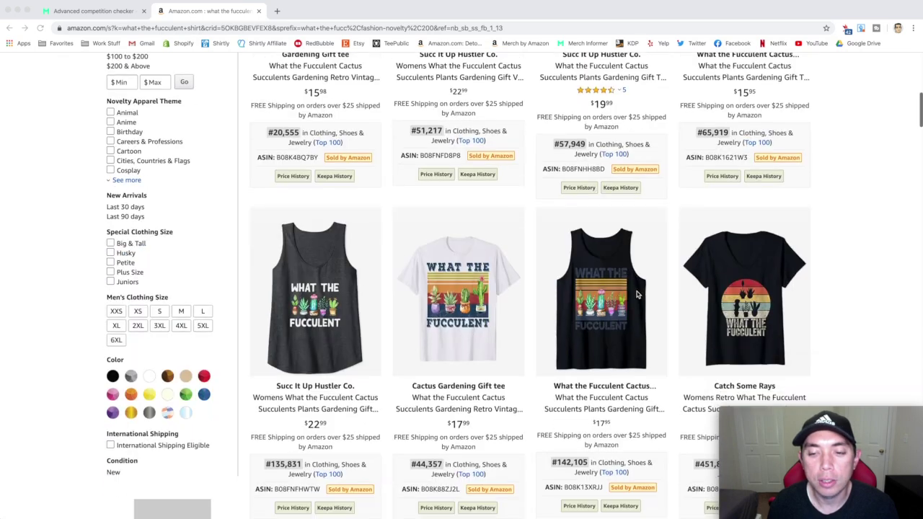
scroll(637, 294, "down", 5)
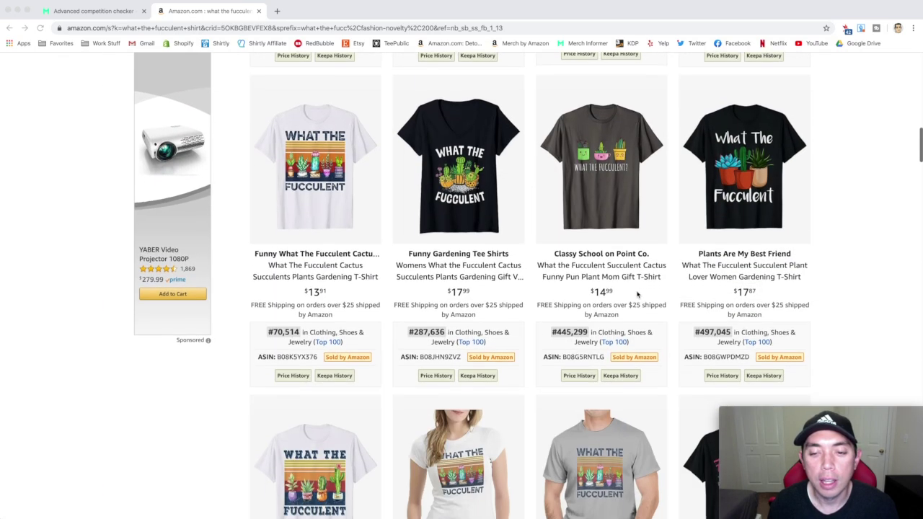
scroll(637, 294, "down", 7)
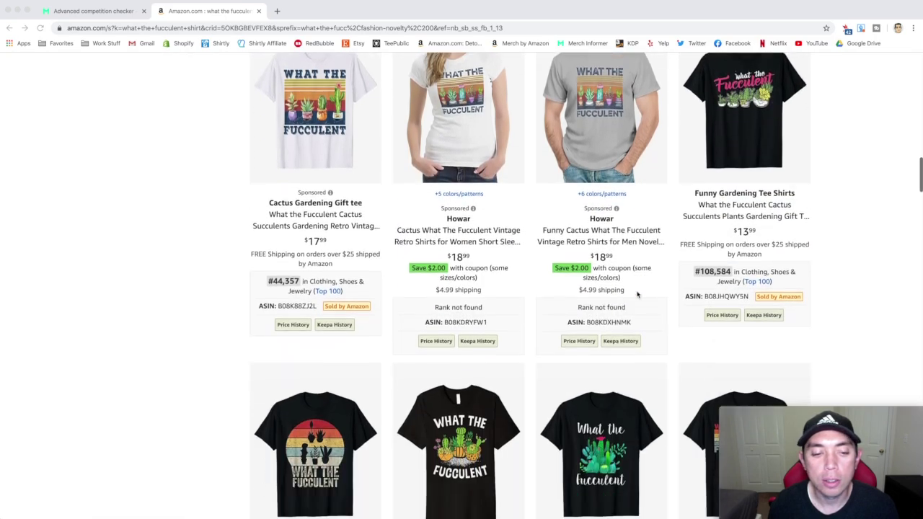
scroll(637, 294, "down", 3)
scroll(638, 294, "up", 1)
scroll(638, 294, "up", 15)
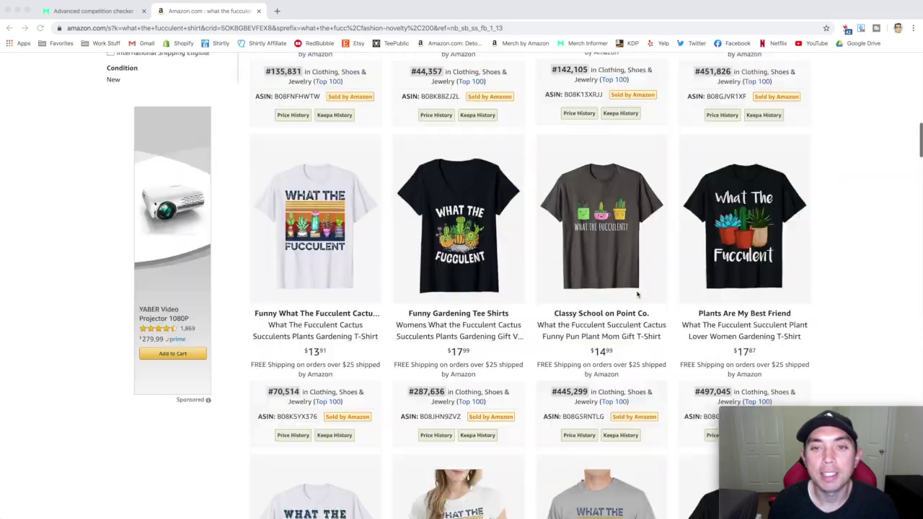
scroll(638, 294, "down", 3)
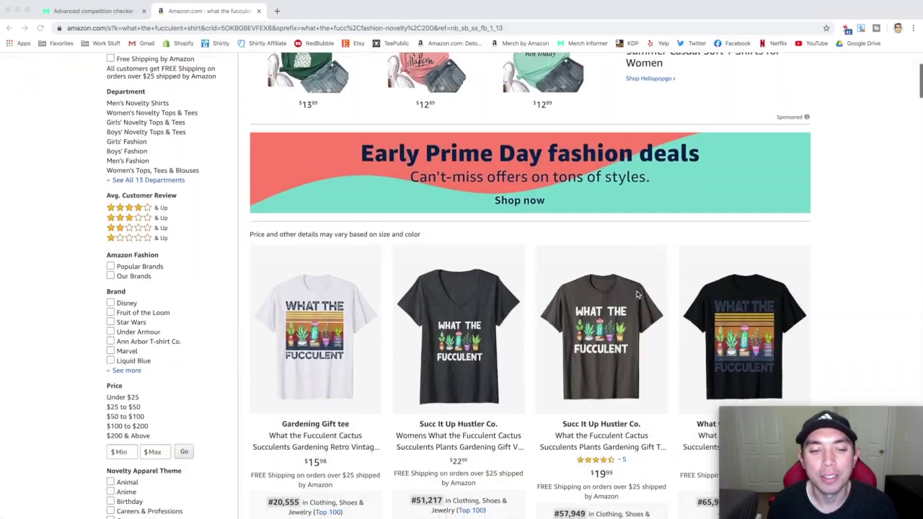
scroll(637, 294, "up", 1)
scroll(637, 294, "up", 3)
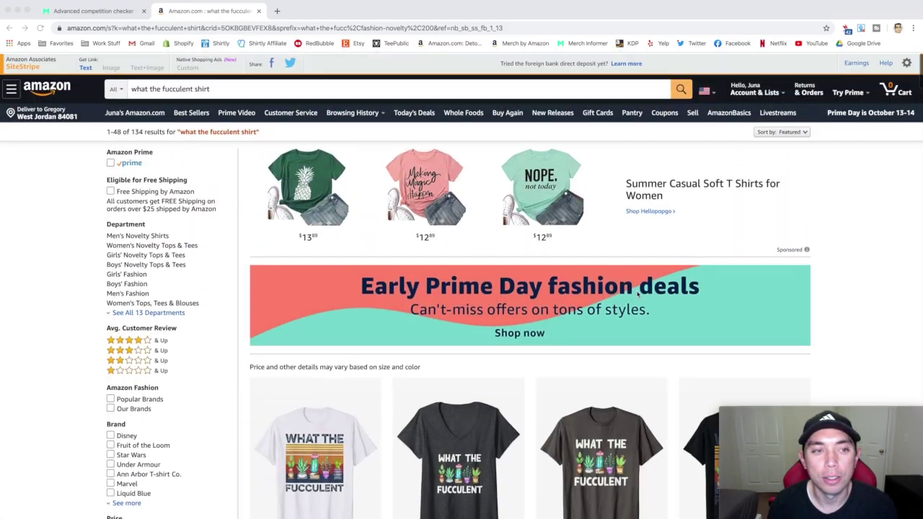
Switch to Merch Informer's Advanced competition checker and review the score and bestsellers for "what the fucculent".
left_click(94, 12)
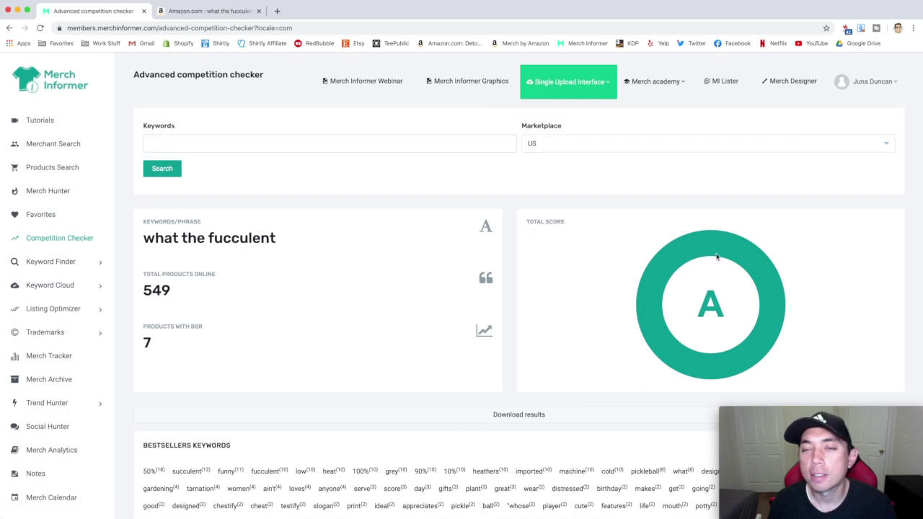
scroll(528, 231, "down", 10)
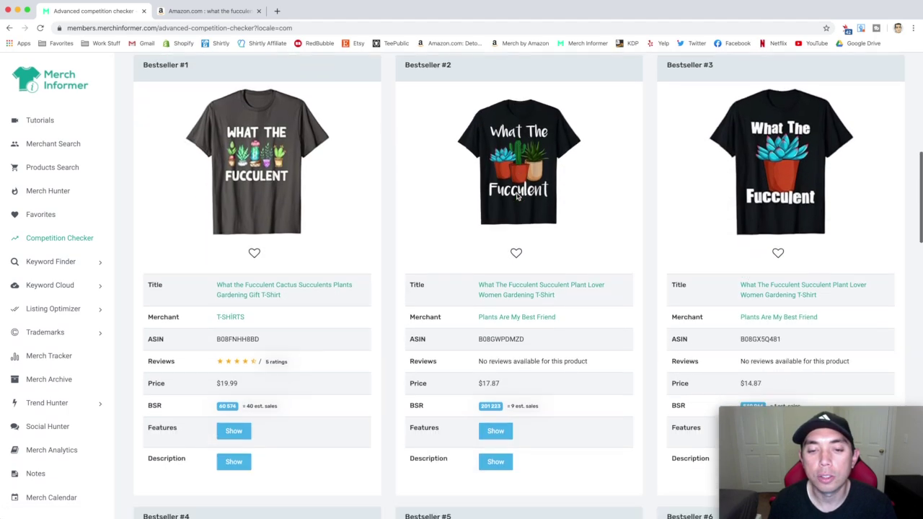
scroll(517, 196, "down", 12)
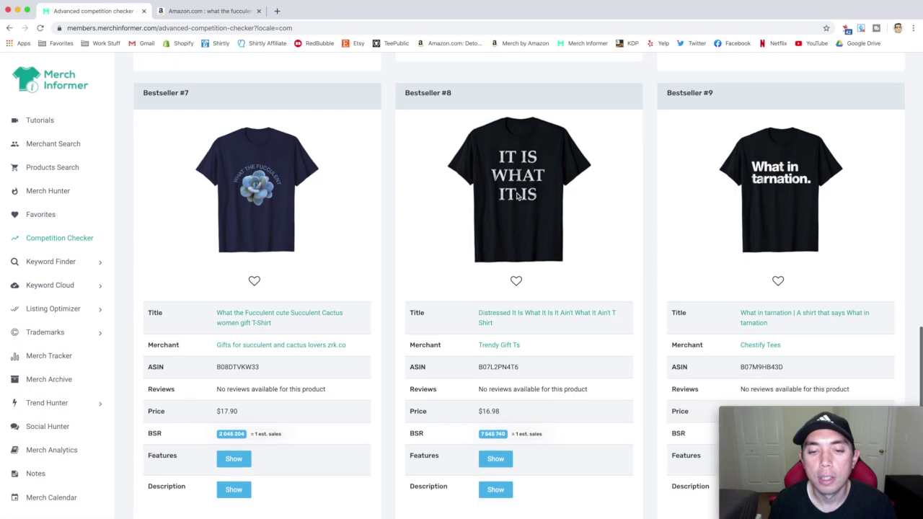
scroll(517, 196, "up", 20)
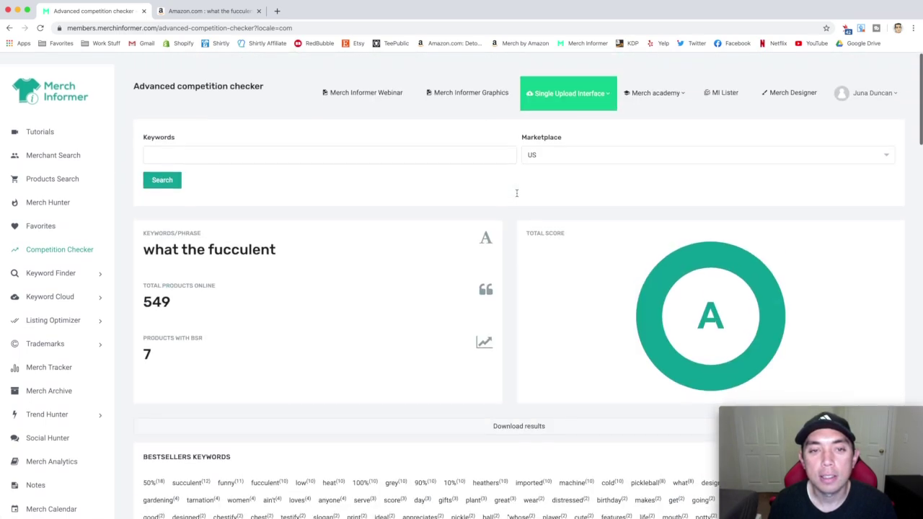
Return to the Amazon results and view the product details of the black What the Fucculent Cactus T-shirt in the first listing row.
left_click(215, 12)
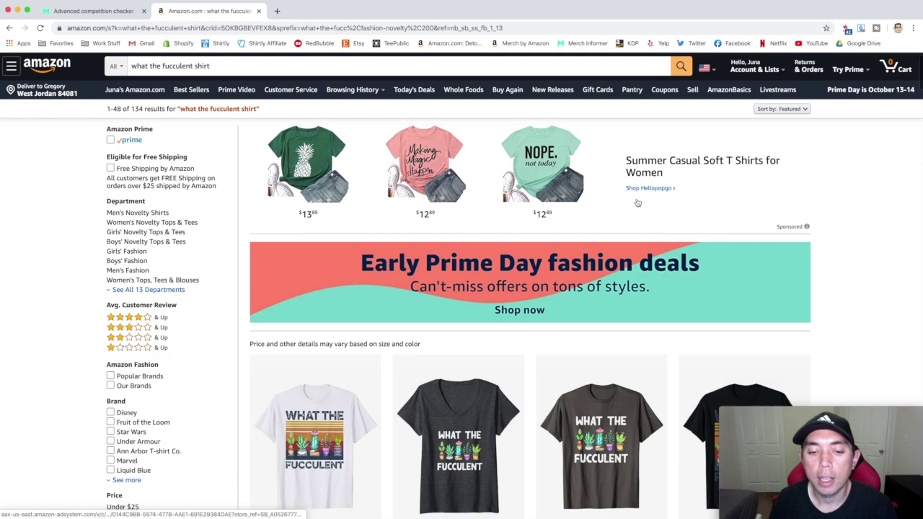
scroll(596, 225, "down", 5)
mouse_move(595, 225)
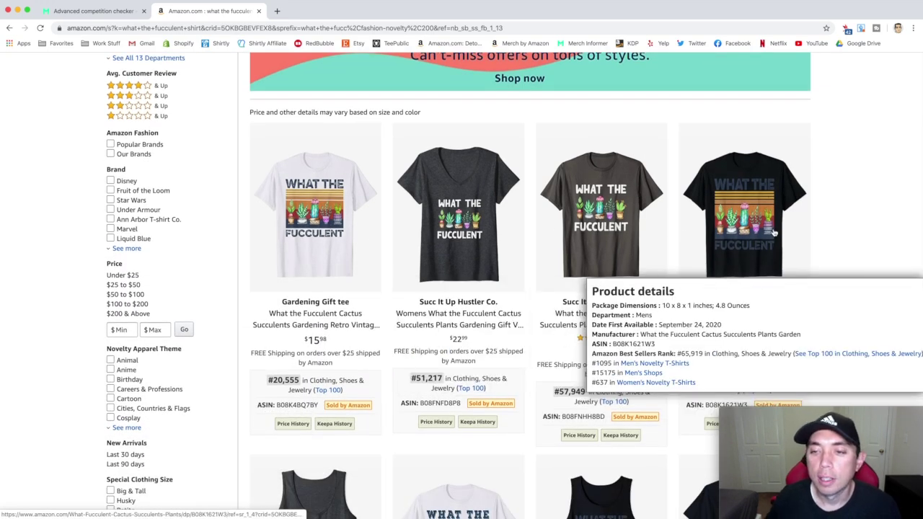